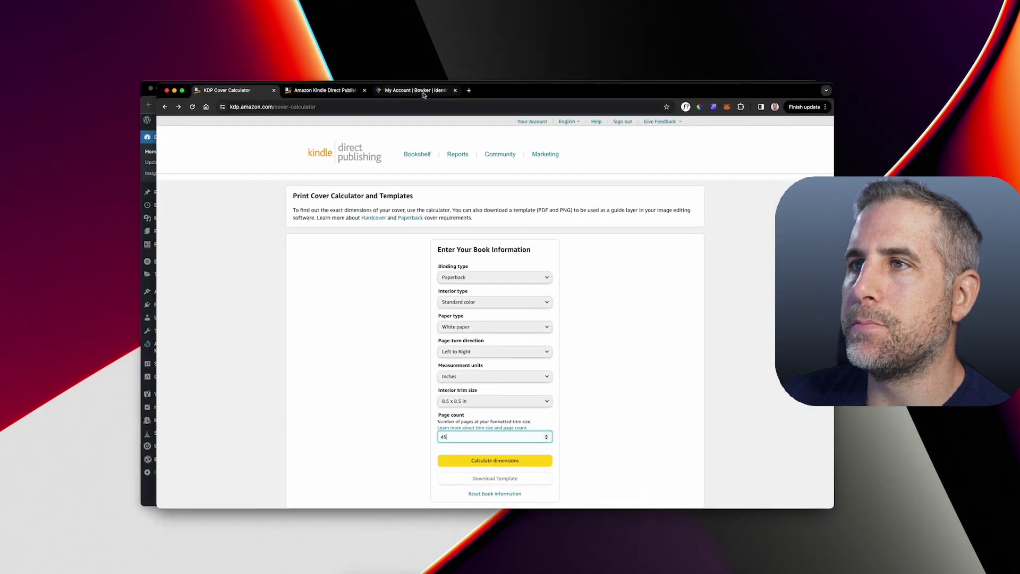
# - Switch over to the Bowker myidentifiers account tab
pyautogui.click(423, 91)
# - Reposition the browser window and return to the KDP bookshelf tab
pyautogui.moveTo(510, 90); pyautogui.dragTo(482, 87)
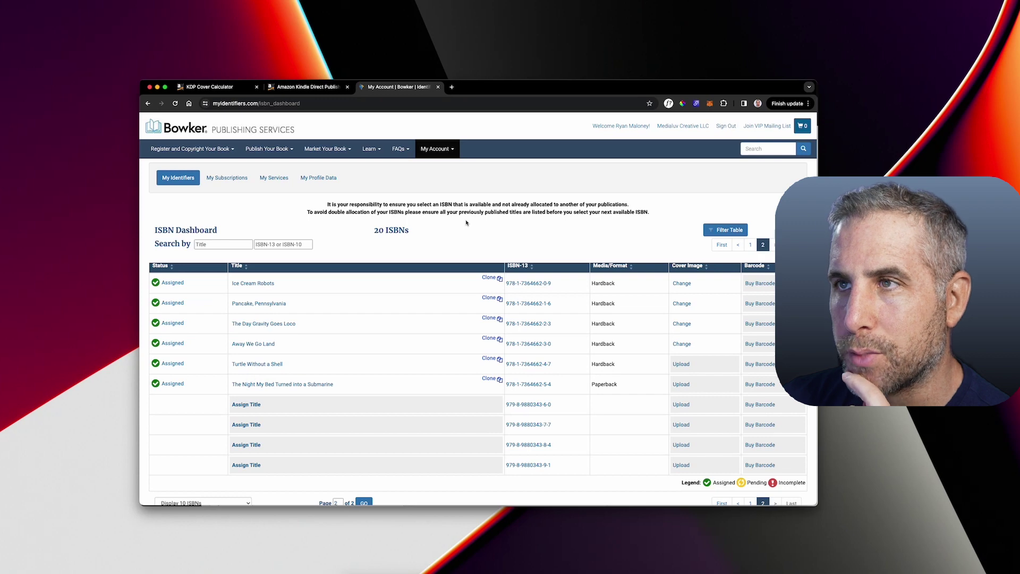
pyautogui.click(302, 93)
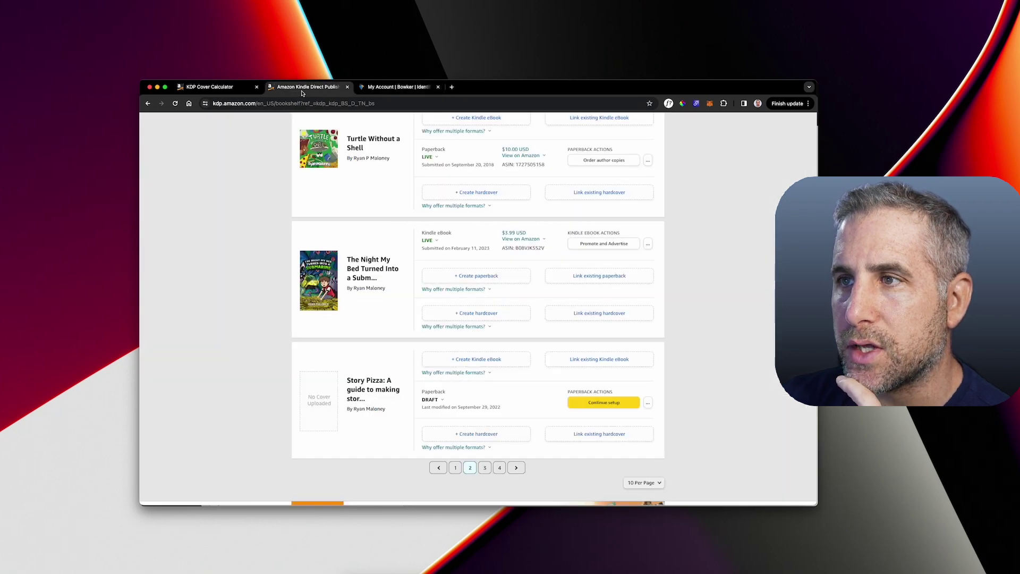
# - In the KDP Cover Calculator, choose Paperback binding and Standard color interior
pyautogui.click(221, 89)
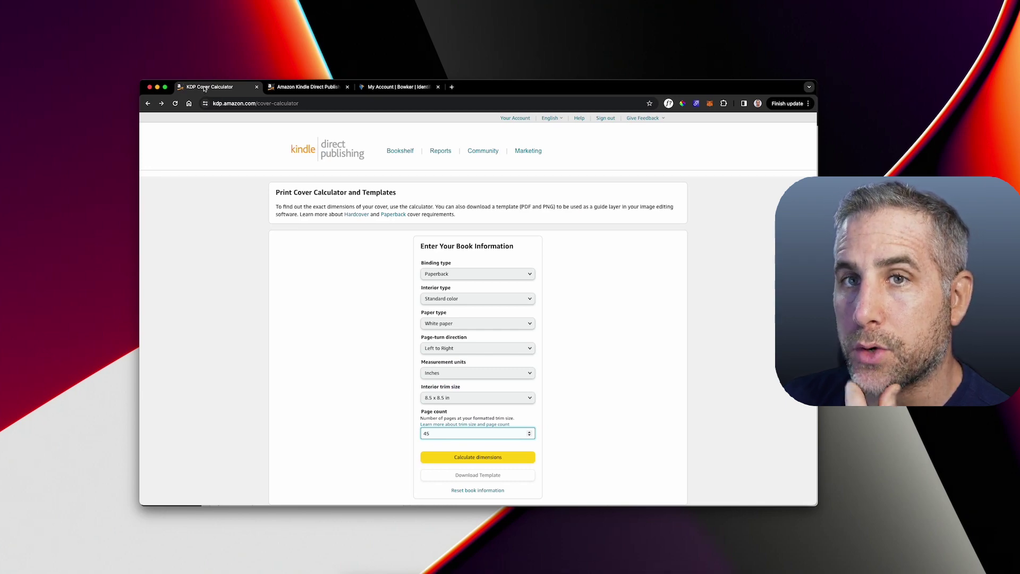
pyautogui.scroll(-1, 354, 330)
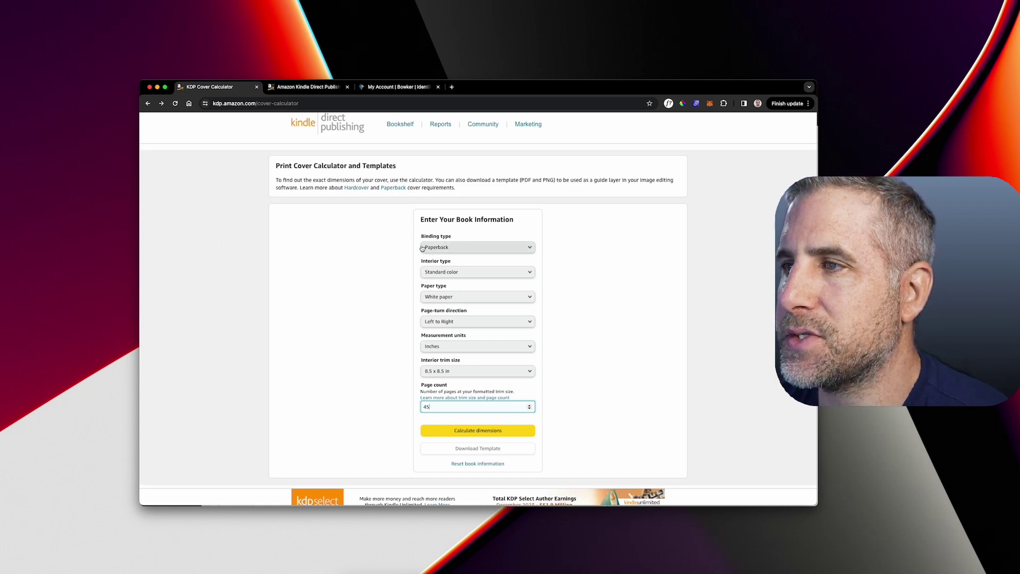
pyautogui.click(440, 251)
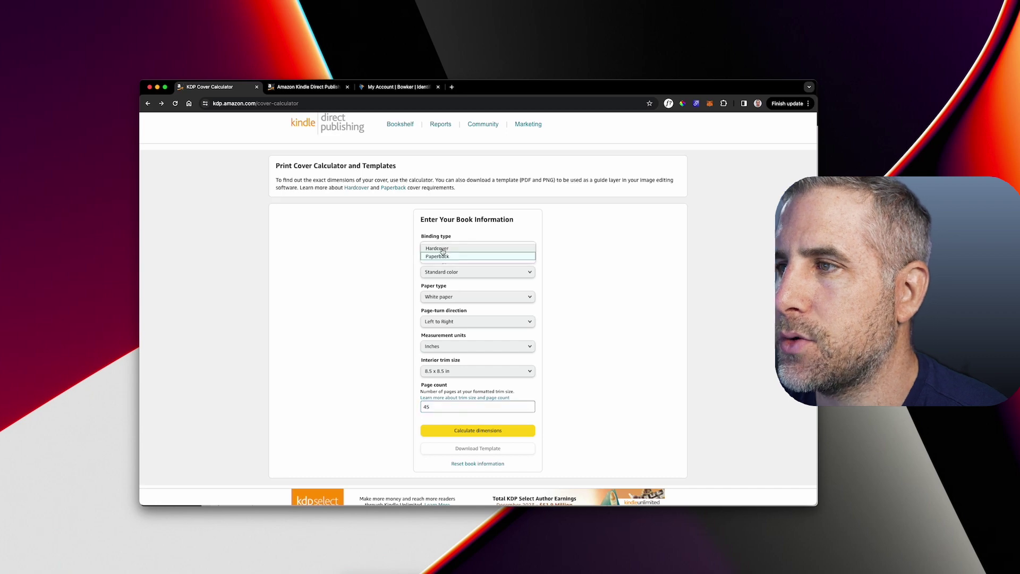
pyautogui.click(375, 262)
pyautogui.click(425, 273)
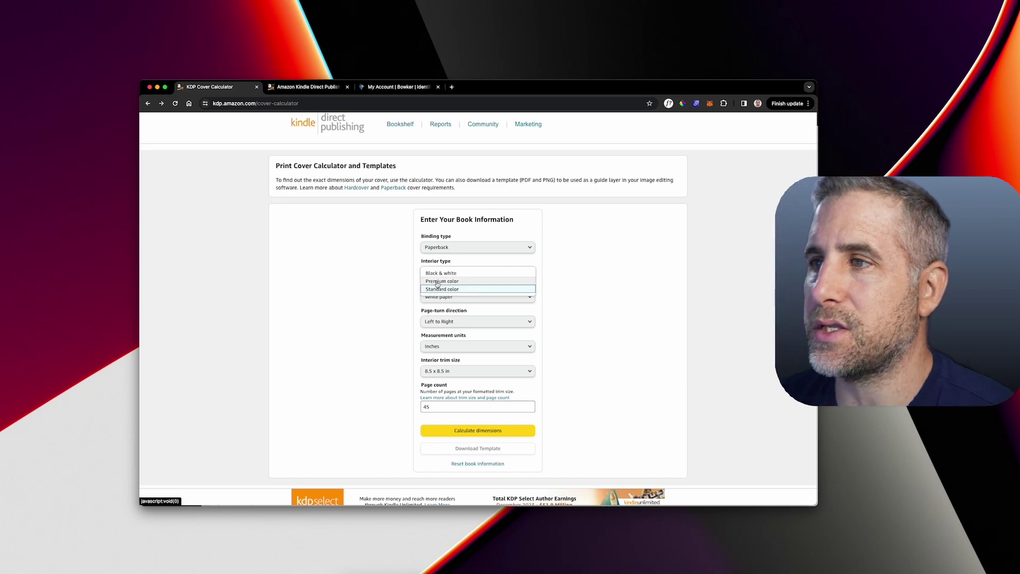
pyautogui.press('Return')
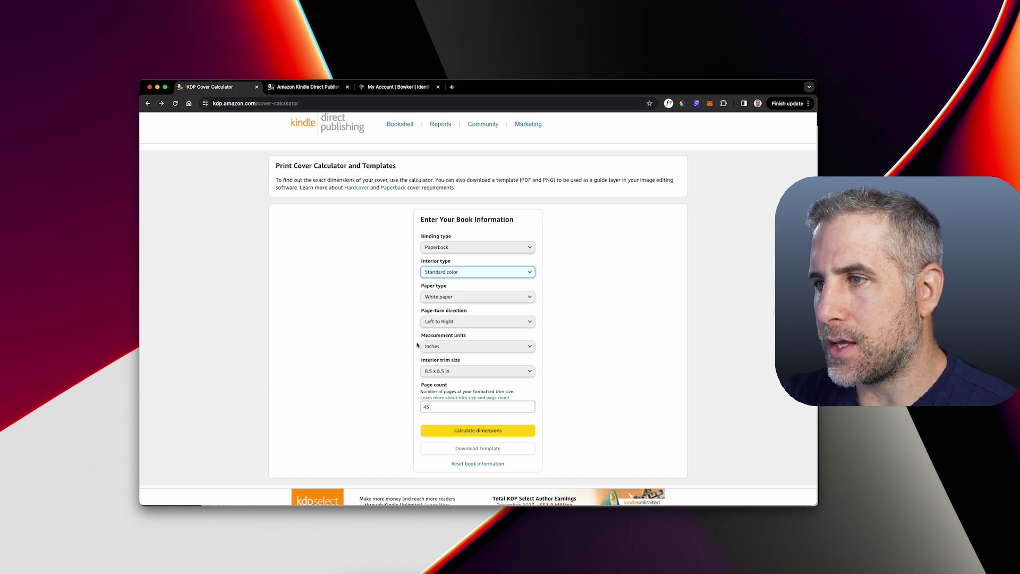
pyautogui.click(449, 372)
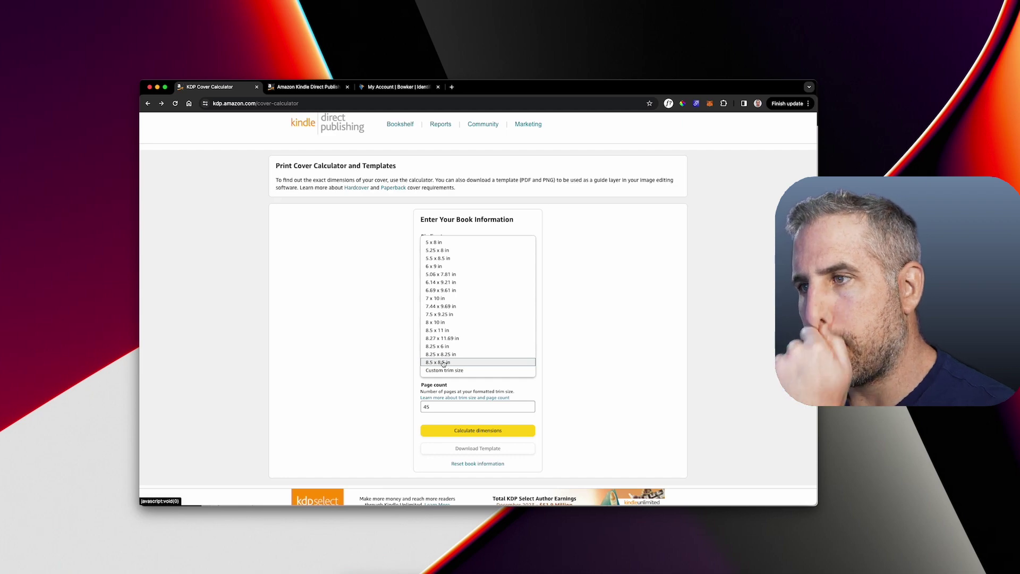
# - Select the 8.5 x 8.5 in interior trim size
pyautogui.click(443, 363)
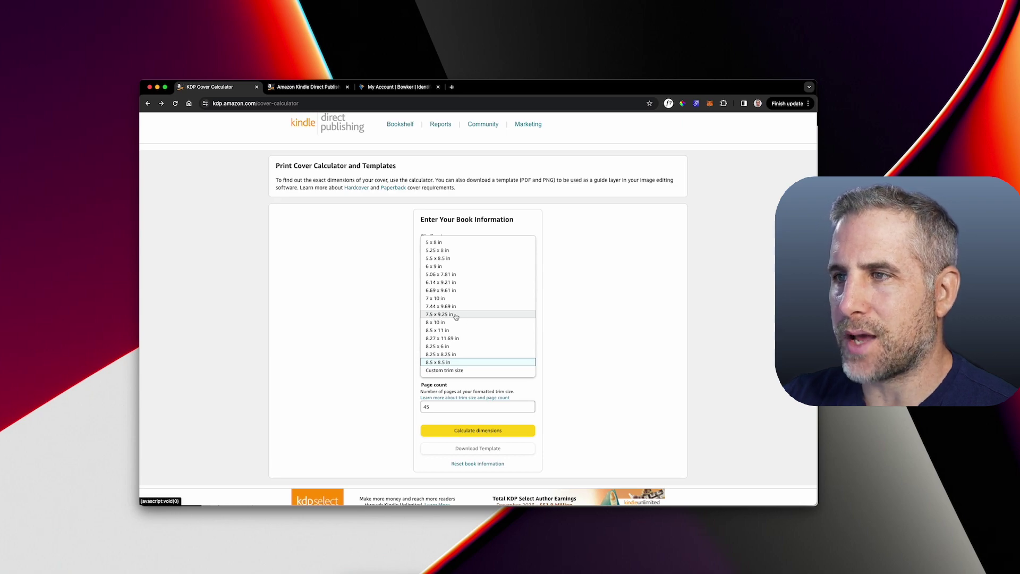
pyautogui.click(370, 296)
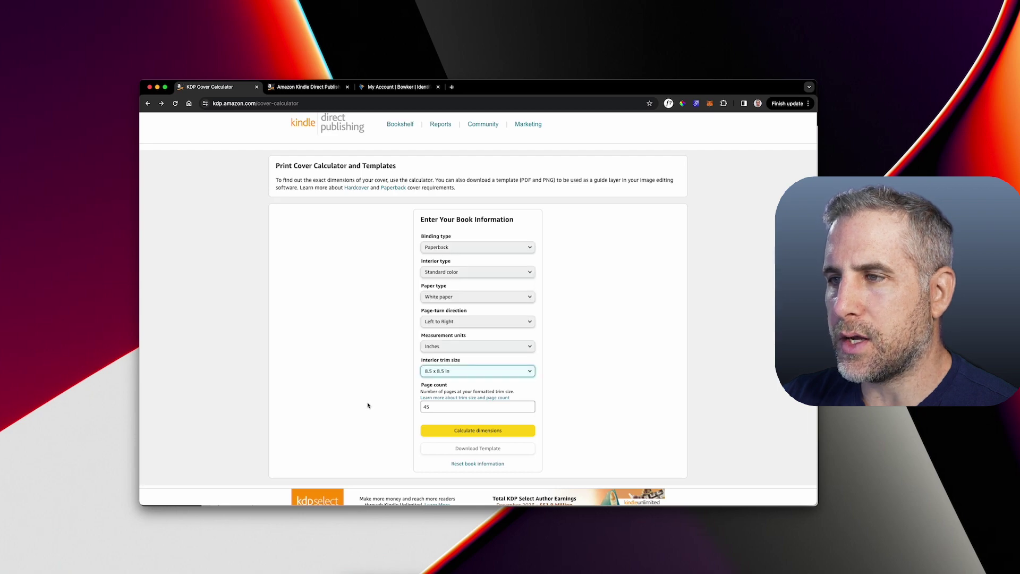
pyautogui.scroll(-2, 369, 405)
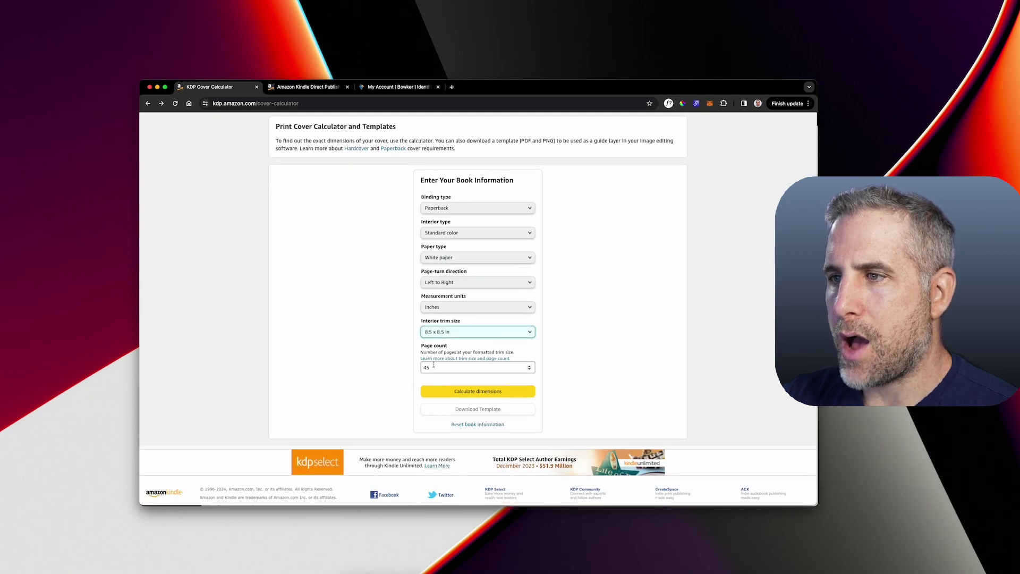
pyautogui.scroll(-1, 431, 368)
# - Change the page count to 40 and calculate the cover dimensions
pyautogui.click(432, 368)
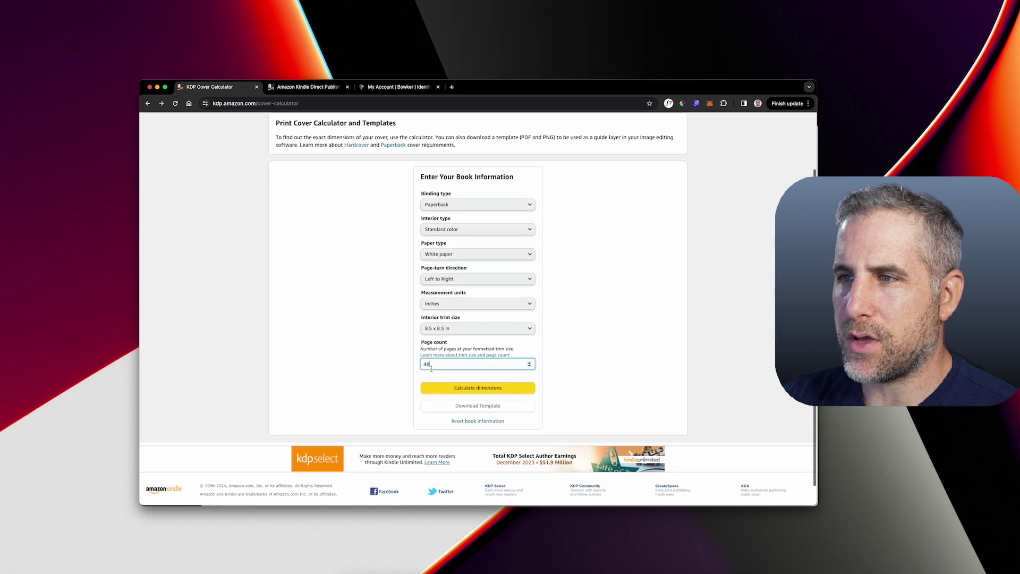
pyautogui.press('BackSpace')
pyautogui.write('7')
pyautogui.moveTo(431, 363); pyautogui.dragTo(421, 362)
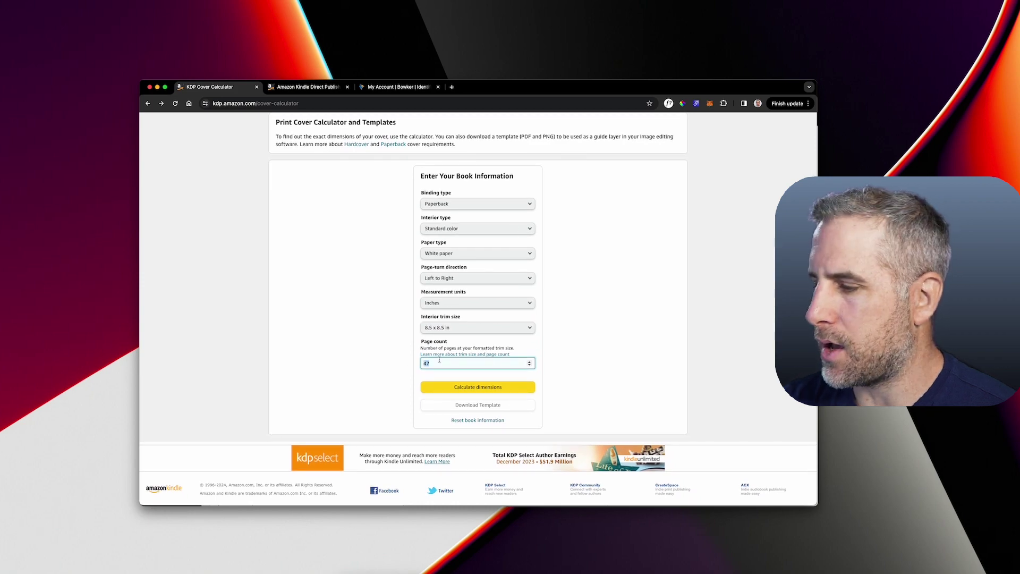
pyautogui.write('4')
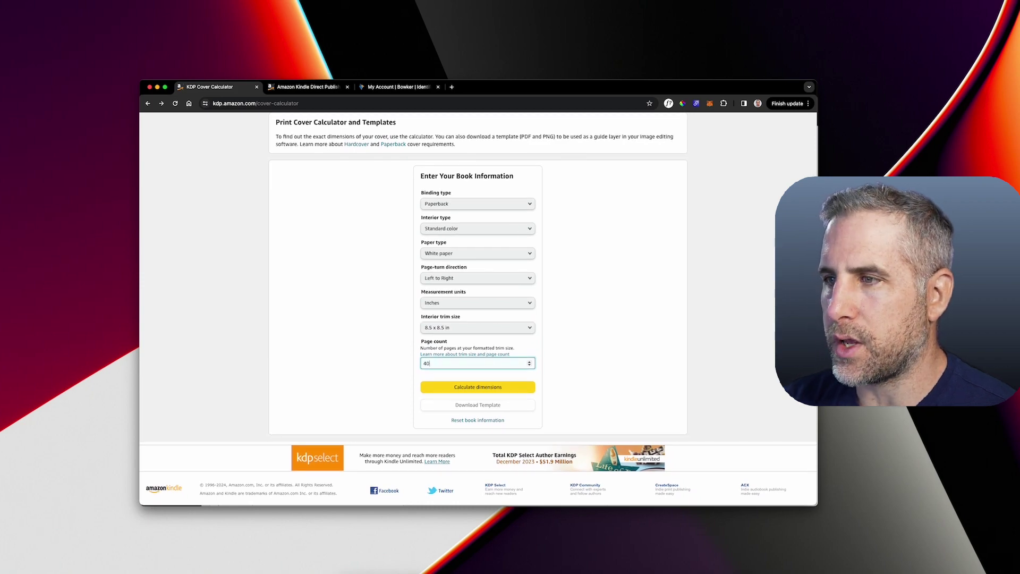
pyautogui.click(454, 390)
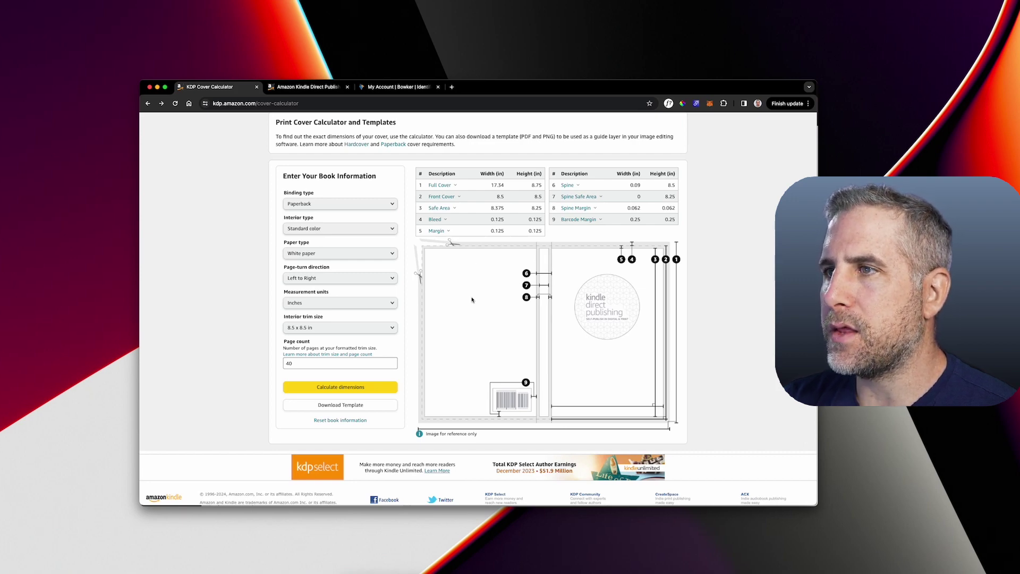
# - Review the calculated 17.34 x 8.75 in full cover with its 0.09 in spine
pyautogui.moveTo(434, 201)
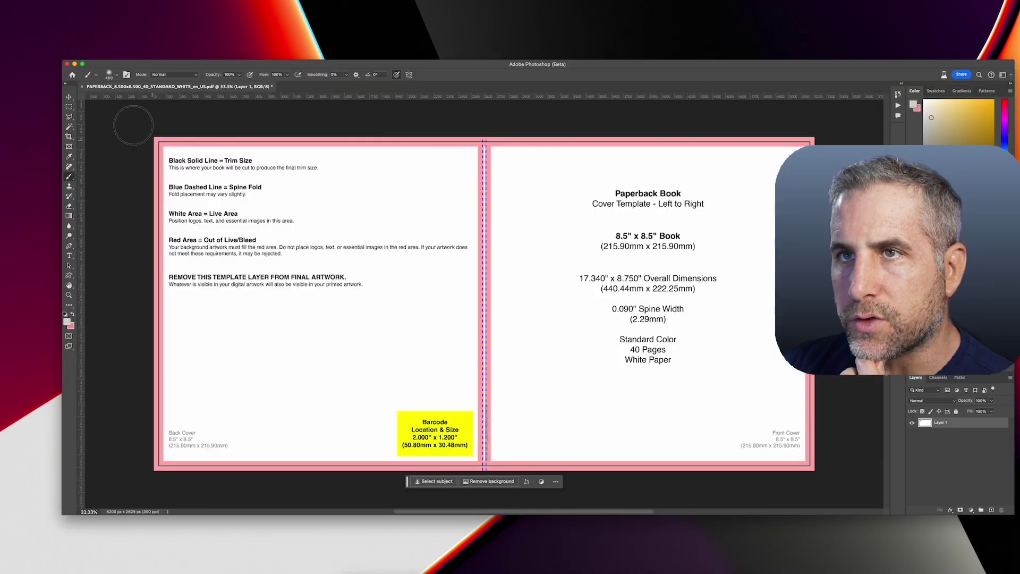
# - Set the foreground colour to red and take the Brush at size 80
pyautogui.click(67, 322)
pyautogui.moveTo(385, 287); pyautogui.dragTo(385, 277)
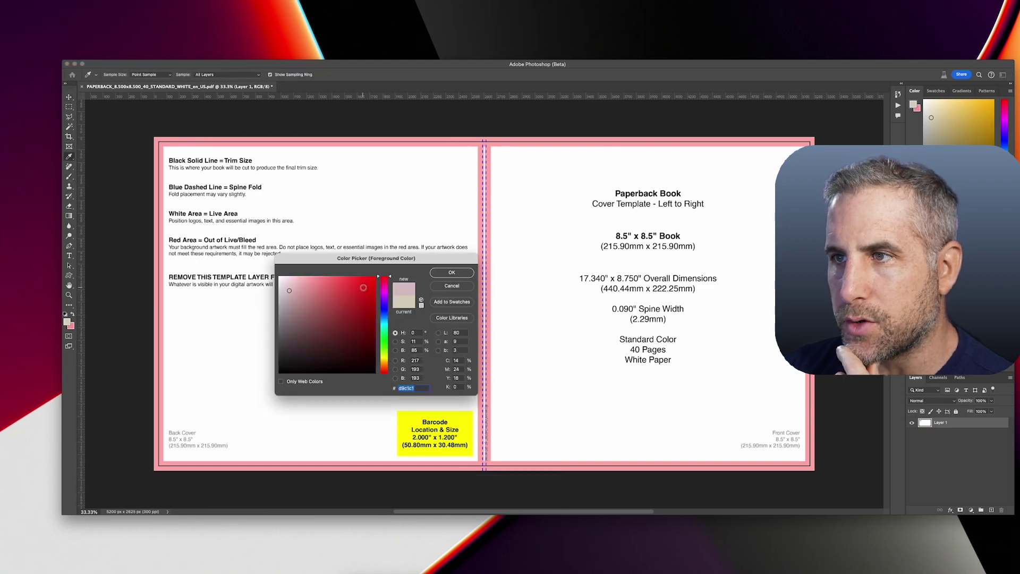
pyautogui.click(367, 281)
pyautogui.click(452, 272)
pyautogui.press('b')
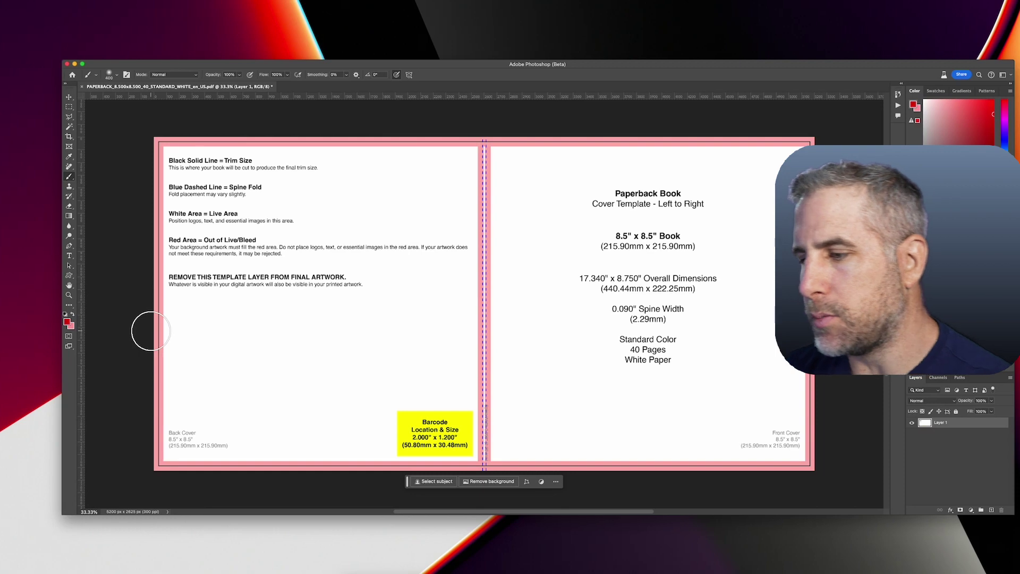
pyautogui.press('[')
pyautogui.press('[')
pyautogui.press('[')
pyautogui.press('[')
pyautogui.press('[')
pyautogui.press('[')
pyautogui.press('[')
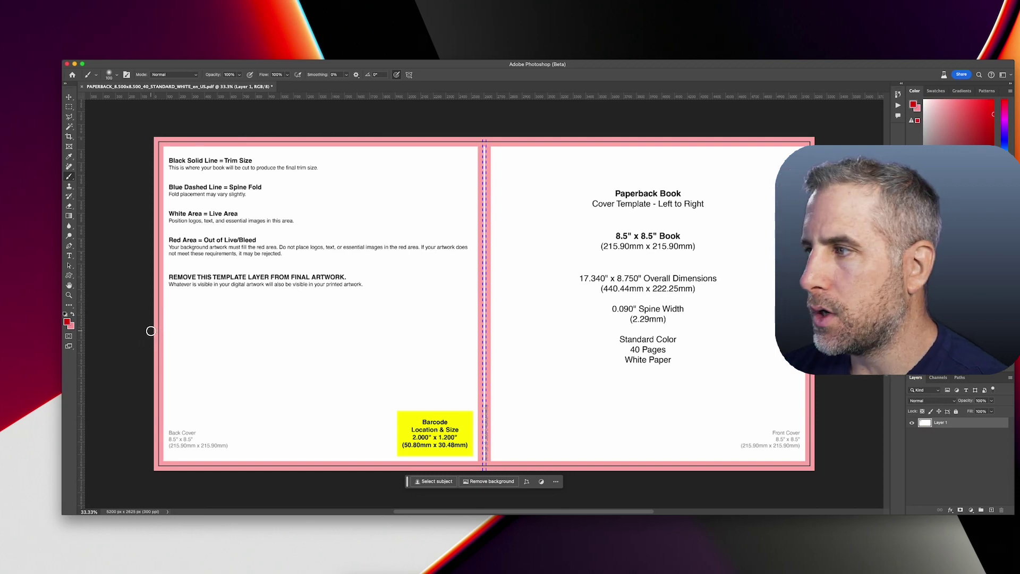
pyautogui.press('[')
pyautogui.press('[')
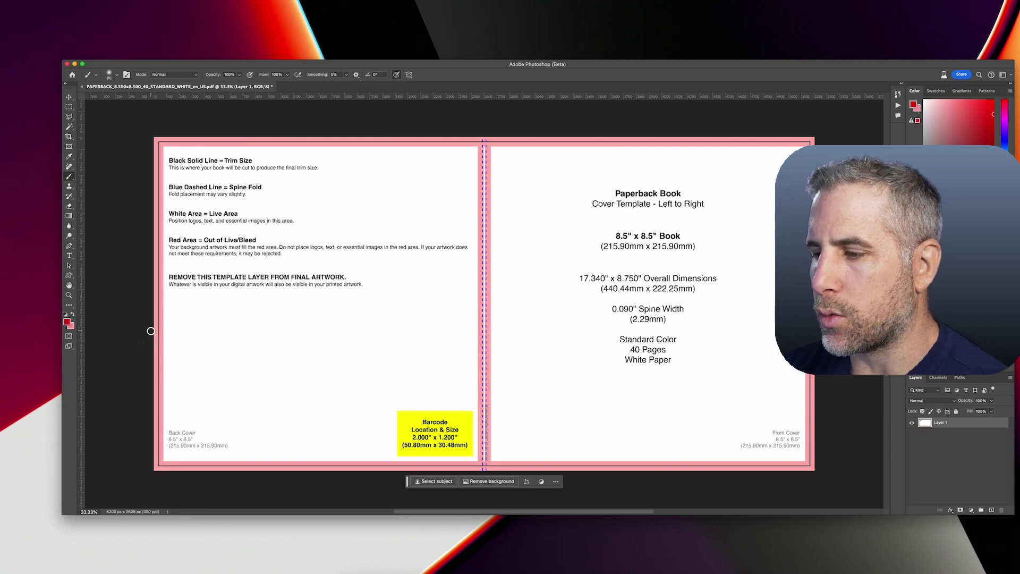
pyautogui.press('[')
pyautogui.press('[')
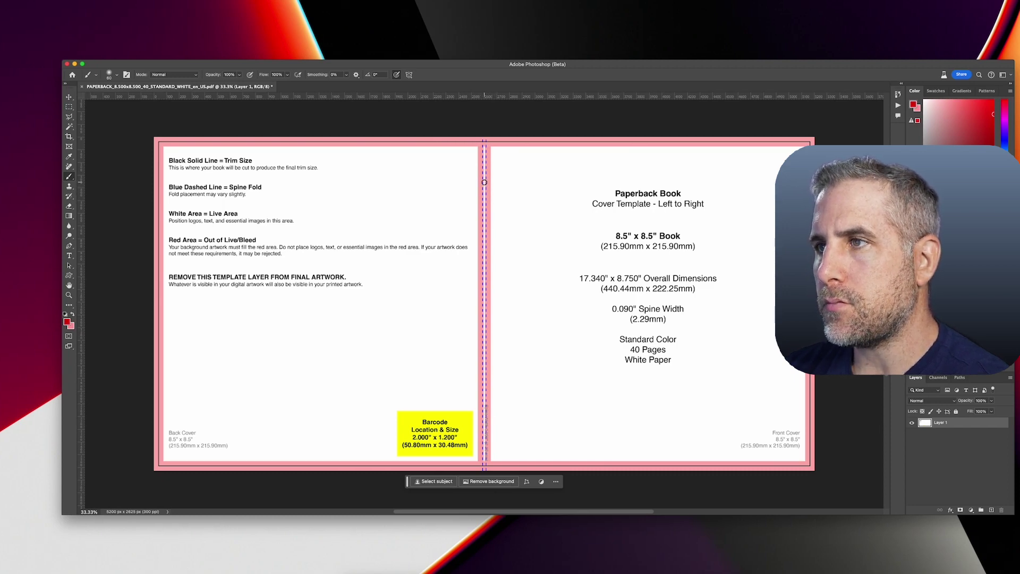
# - Circle the front-cover dimension notes and barcode area in red and arrow the spine
pyautogui.moveTo(555, 186)
pyautogui.mouseDown()
pyautogui.moveTo(547, 298)
pyautogui.moveTo(671, 382)
pyautogui.moveTo(619, 172)
pyautogui.moveTo(540, 248)
pyautogui.moveTo(729, 261)
pyautogui.mouseUp()
pyautogui.moveTo(561, 368); pyautogui.dragTo(745, 373)
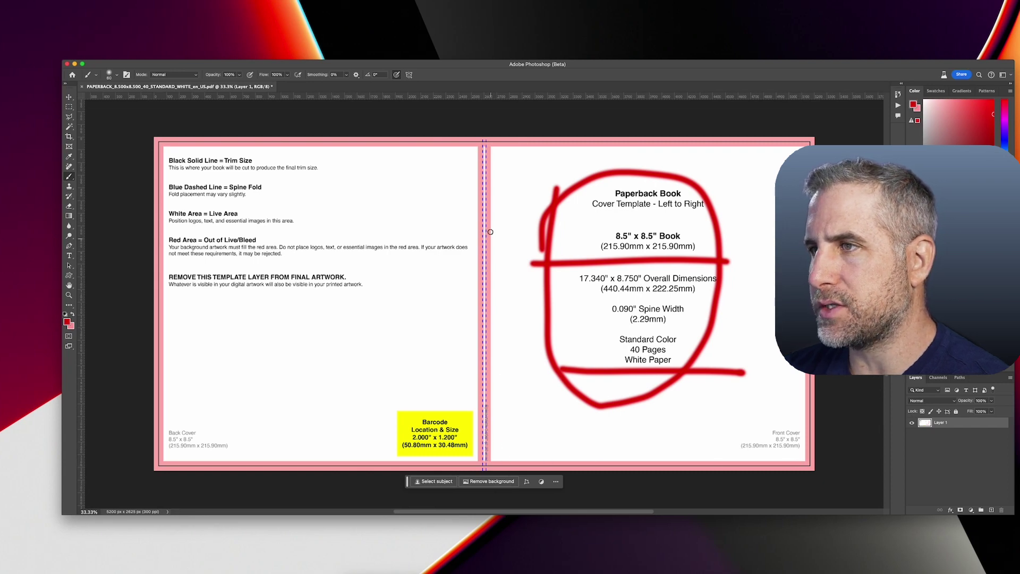
pyautogui.moveTo(507, 168); pyautogui.dragTo(508, 155)
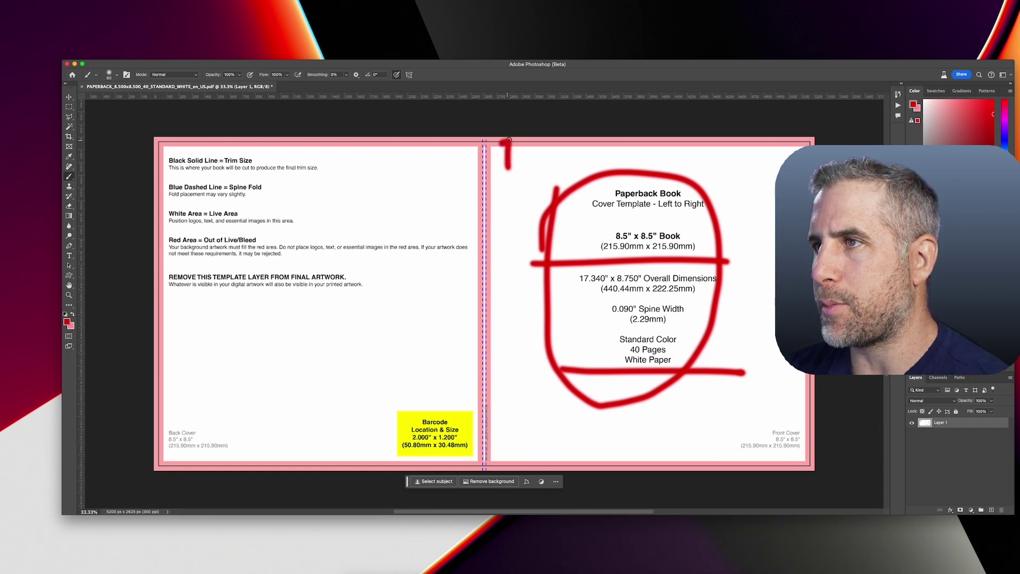
pyautogui.moveTo(508, 139); pyautogui.dragTo(514, 152)
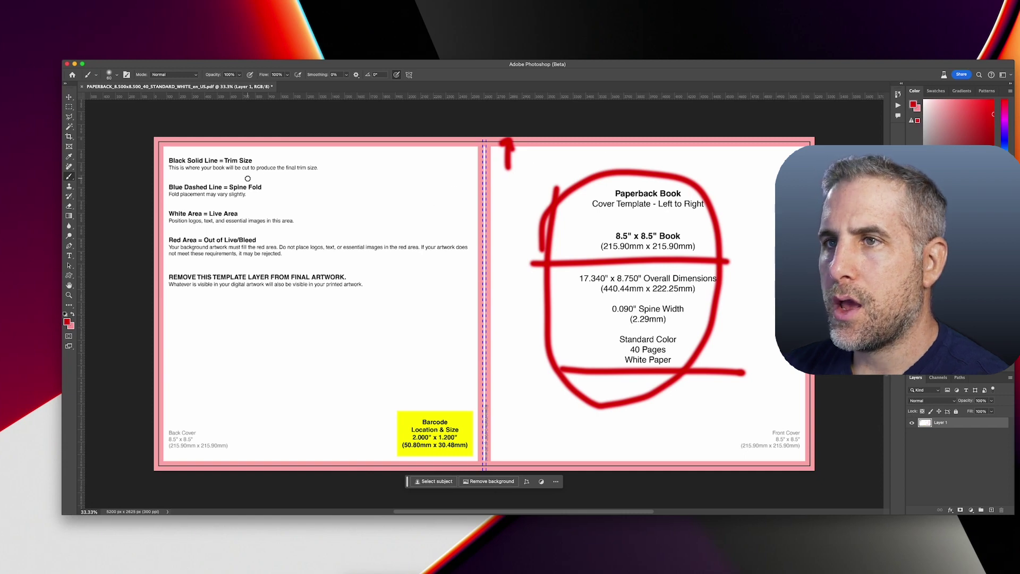
pyautogui.moveTo(387, 409)
pyautogui.mouseDown()
pyautogui.moveTo(390, 453)
pyautogui.moveTo(461, 472)
pyautogui.moveTo(497, 435)
pyautogui.moveTo(453, 398)
pyautogui.moveTo(379, 425)
pyautogui.moveTo(378, 451)
pyautogui.mouseUp()
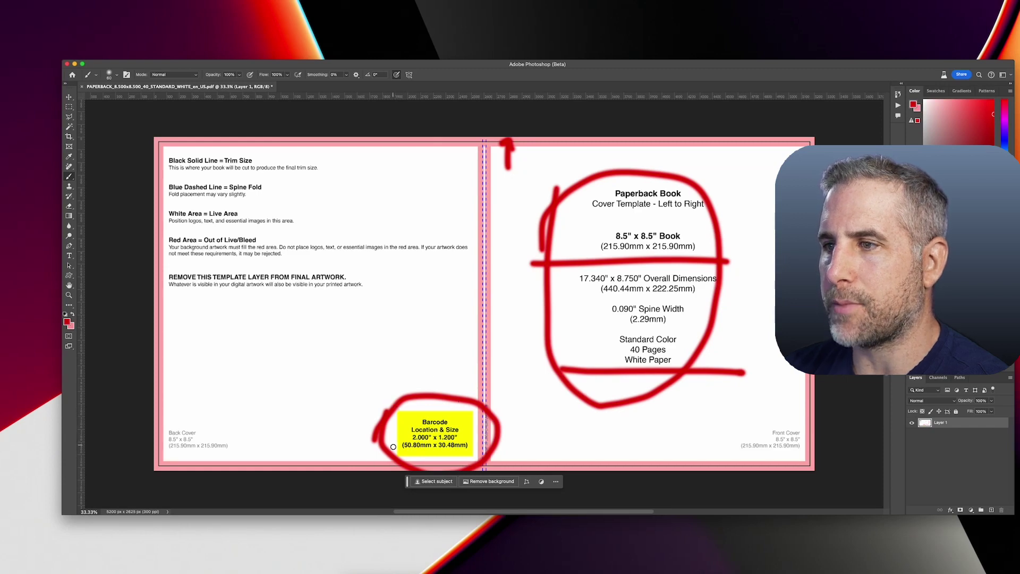
pyautogui.press('super+shift+n')
# - On a new Layer 2, draw a white-filled rectangle over the barcode area
pyautogui.press('Return')
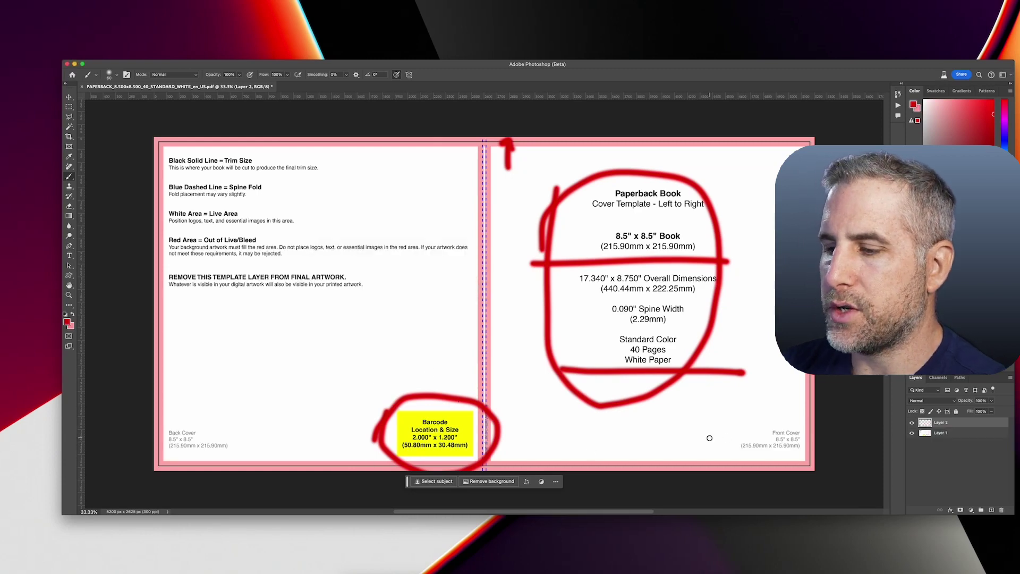
pyautogui.click(69, 275)
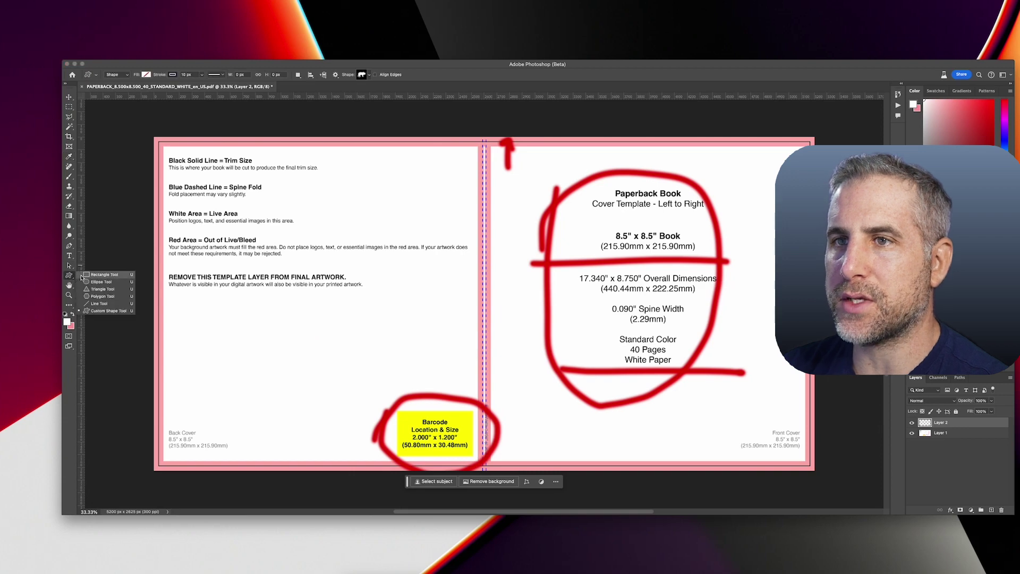
pyautogui.click(102, 274)
pyautogui.click(146, 74)
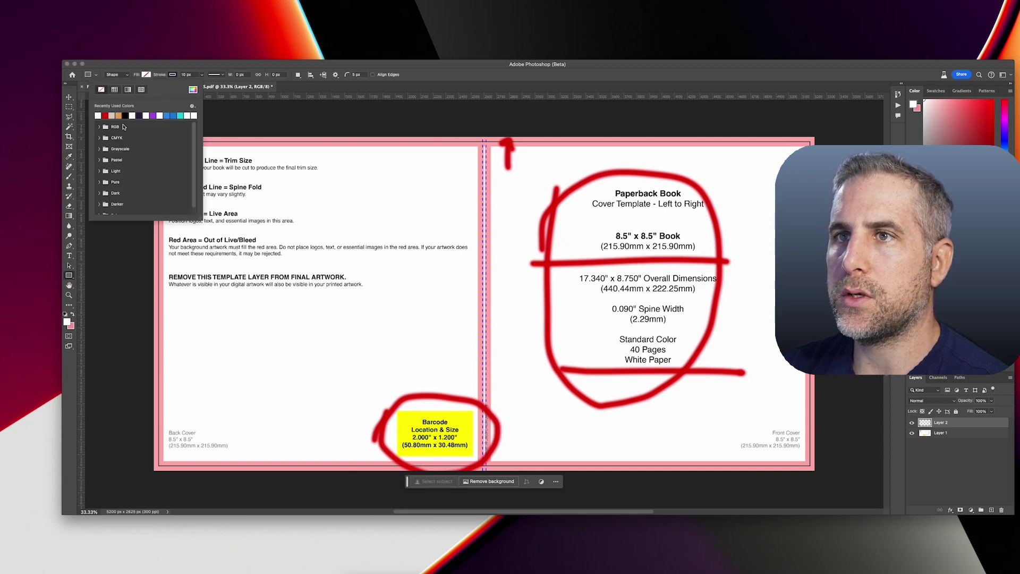
pyautogui.click(101, 114)
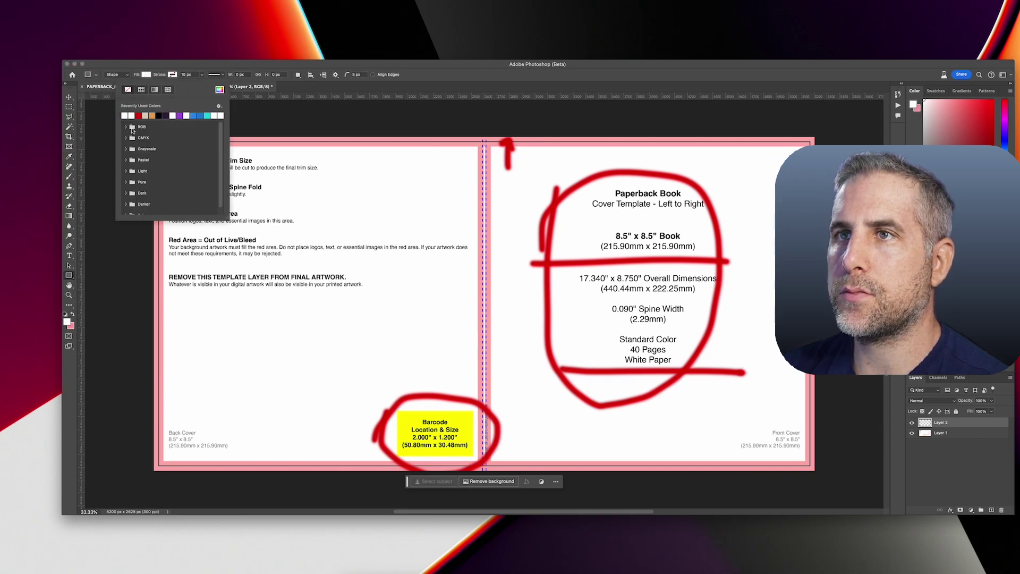
pyautogui.click(394, 408)
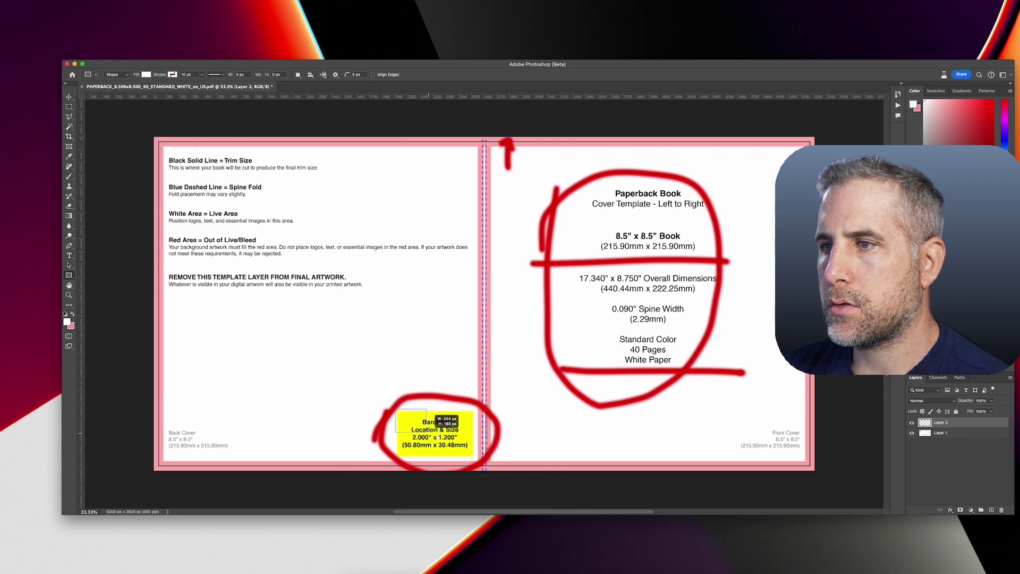
pyautogui.moveTo(394, 408); pyautogui.dragTo(474, 457)
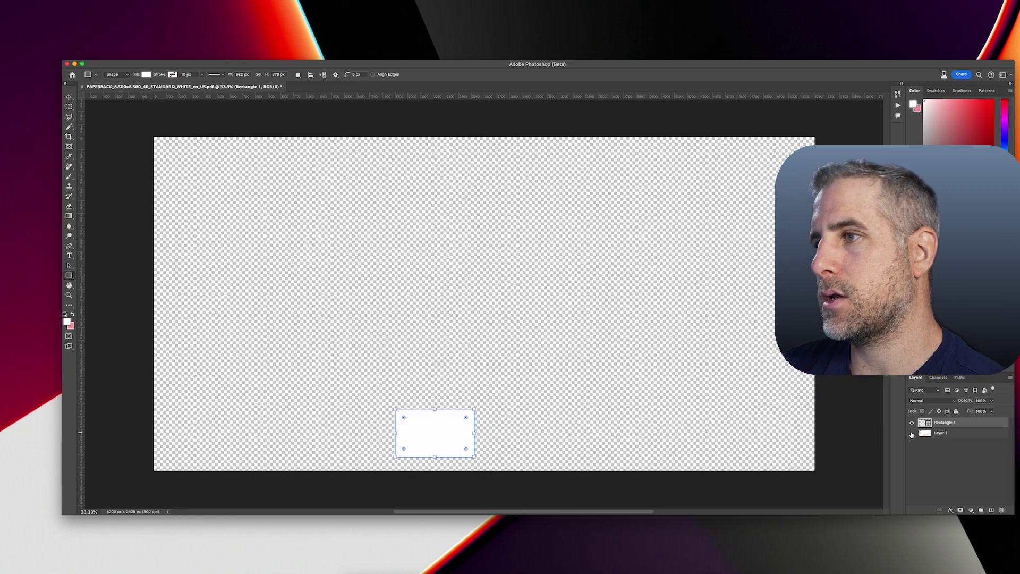
# - Add a layer just above the template filled with the pink colour
pyautogui.click(912, 433)
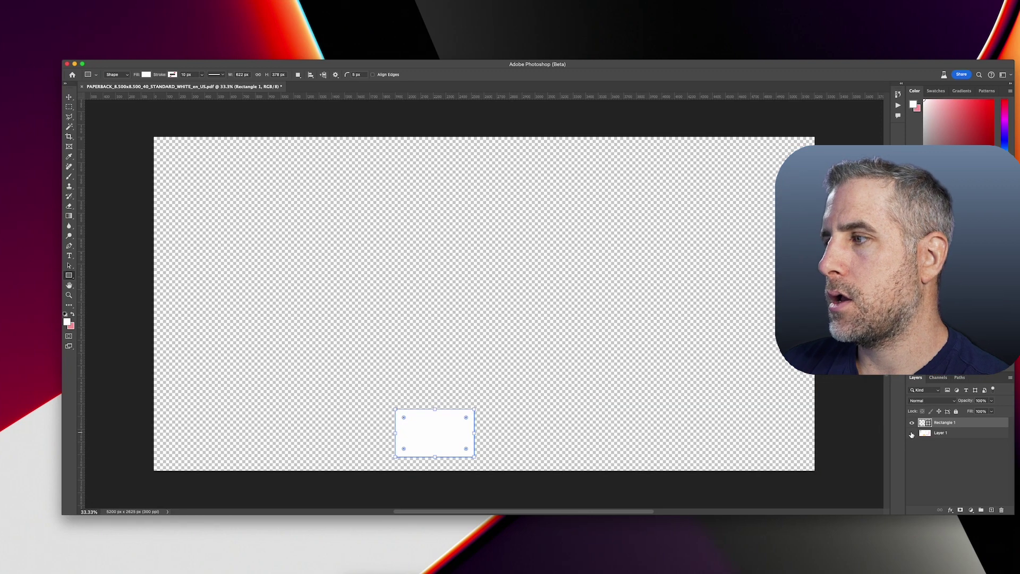
pyautogui.click(912, 433)
pyautogui.click(946, 434)
pyautogui.press('alt+shift+super+n')
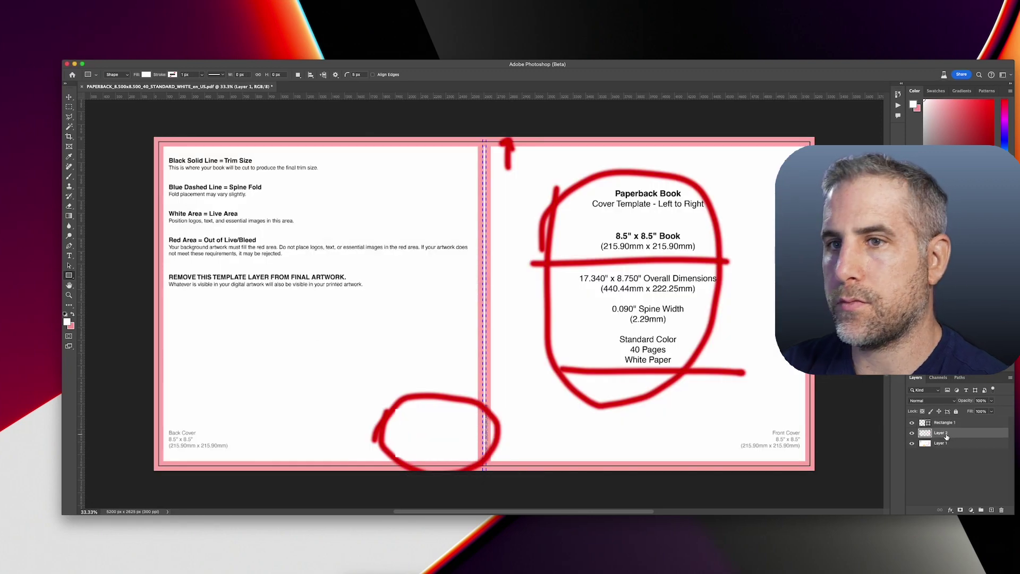
pyautogui.hotkey('alt', 'BackSpace')
pyautogui.press('super+BackSpace')
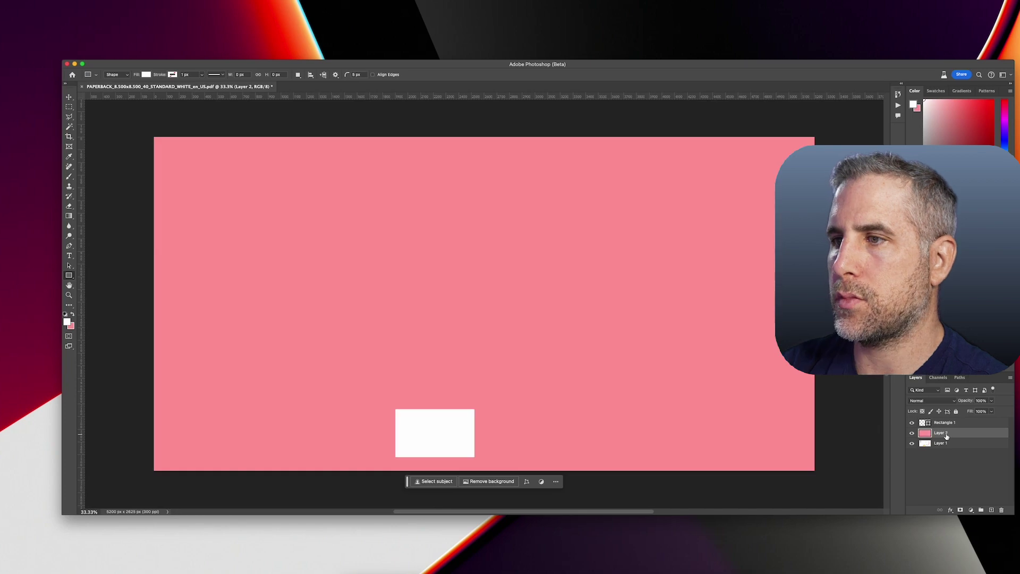
# - Place a vertical guide at the spine and hide the template layer
pyautogui.click(912, 423)
pyautogui.click(911, 423)
pyautogui.click(911, 433)
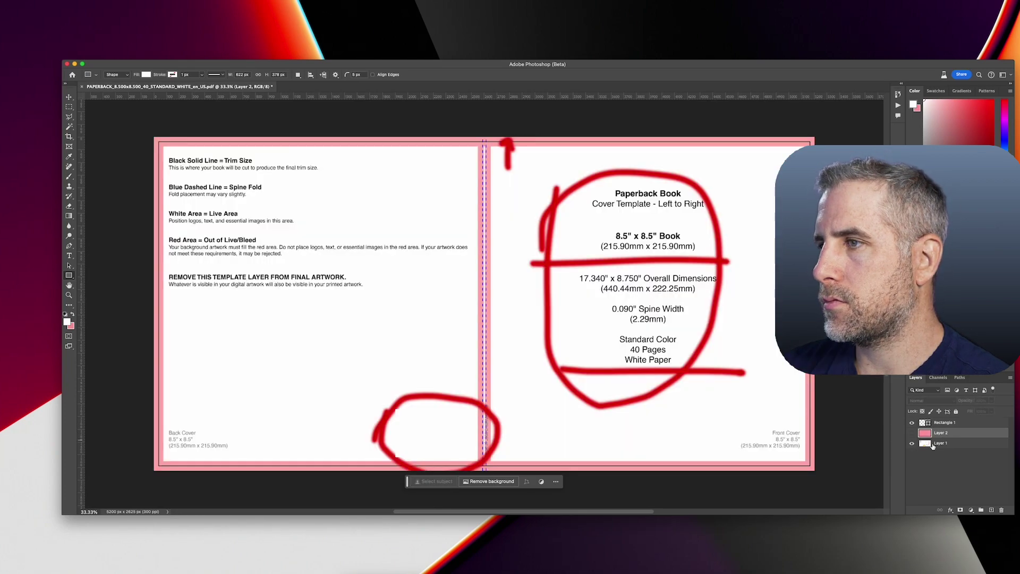
pyautogui.moveTo(81, 246); pyautogui.dragTo(484, 236)
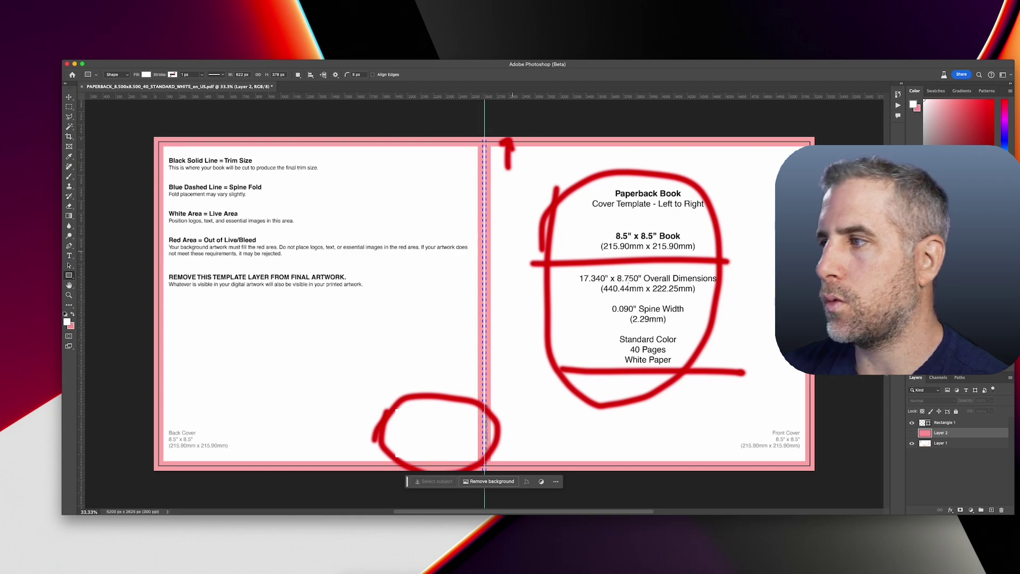
pyautogui.click(911, 433)
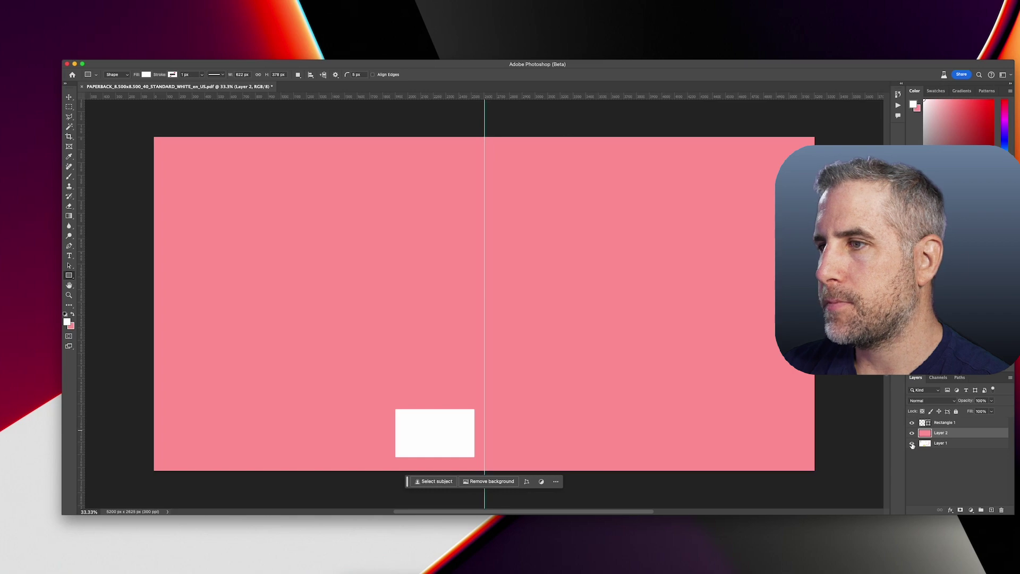
pyautogui.click(911, 443)
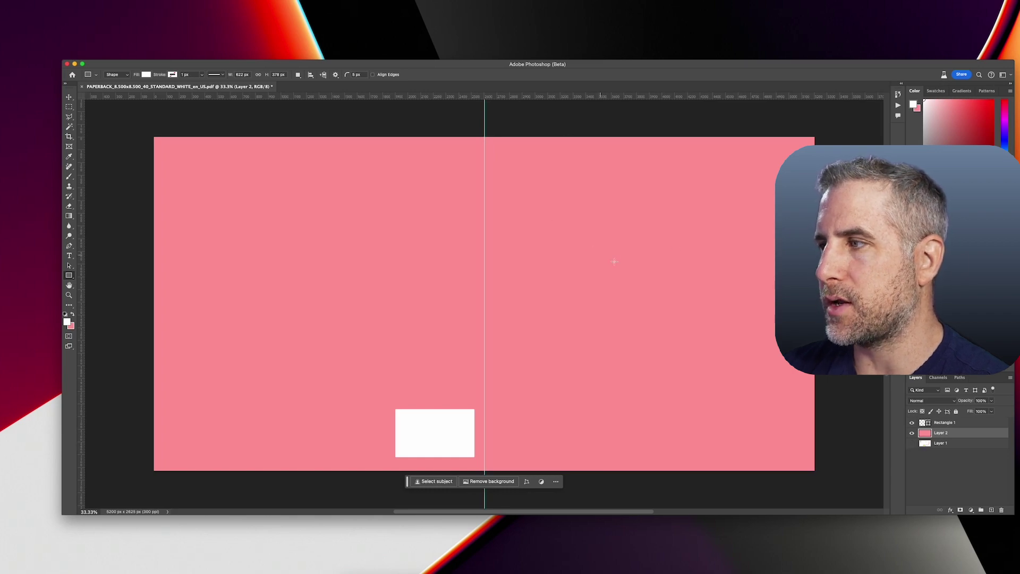
# - On a new layer above the white box, paint a white circle on the front cover
pyautogui.click(956, 423)
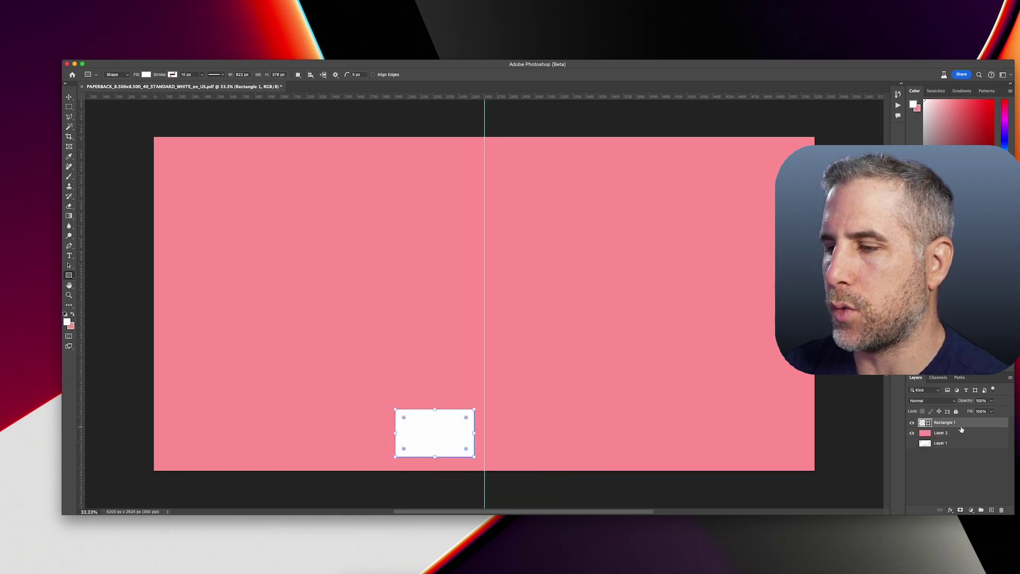
pyautogui.press('super+shift+n')
pyautogui.press('Return')
pyautogui.press('b')
pyautogui.moveTo(609, 203)
pyautogui.mouseDown()
pyautogui.moveTo(637, 422)
pyautogui.moveTo(627, 215)
pyautogui.mouseUp()
# - Sketch a back-cover text box, barcode arrow and long line in white, then move the template up and hide it
pyautogui.moveTo(222, 167)
pyautogui.mouseDown()
pyautogui.moveTo(211, 342)
pyautogui.moveTo(416, 269)
pyautogui.moveTo(233, 190)
pyautogui.mouseUp()
pyautogui.moveTo(232, 234); pyautogui.dragTo(318, 237)
pyautogui.moveTo(241, 261); pyautogui.dragTo(319, 262)
pyautogui.moveTo(244, 276); pyautogui.dragTo(303, 281)
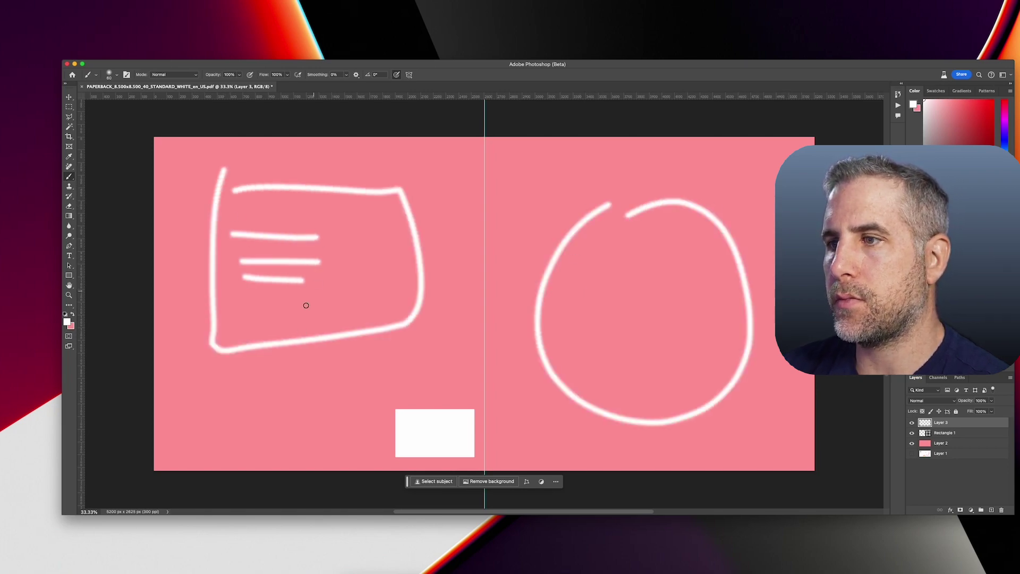
pyautogui.moveTo(359, 378)
pyautogui.mouseDown()
pyautogui.moveTo(381, 428)
pyautogui.moveTo(349, 421)
pyautogui.mouseUp()
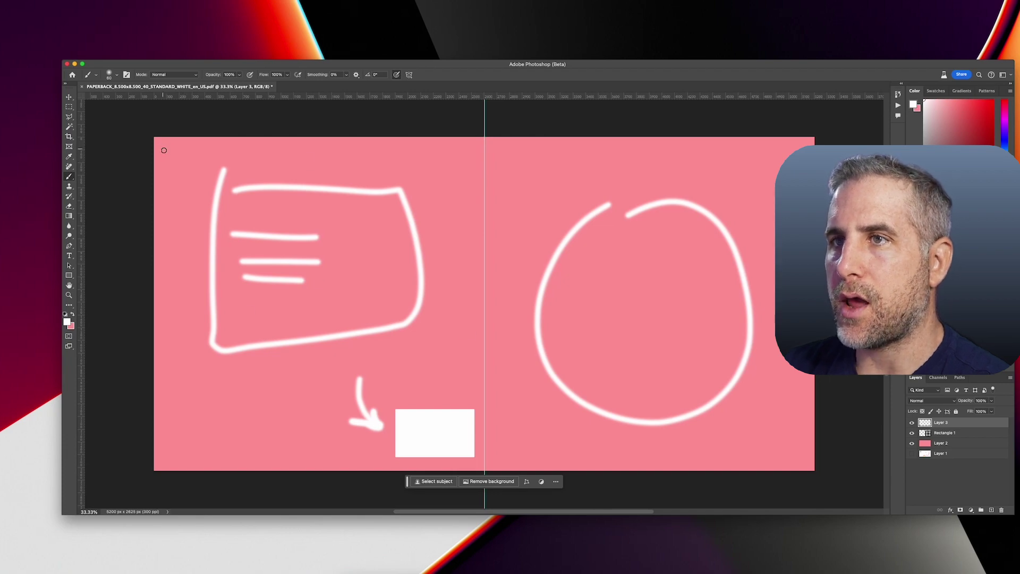
pyautogui.moveTo(167, 152)
pyautogui.mouseDown()
pyautogui.moveTo(414, 158)
pyautogui.moveTo(791, 145)
pyautogui.moveTo(821, 444)
pyautogui.moveTo(241, 447)
pyautogui.mouseUp()
pyautogui.moveTo(947, 460); pyautogui.dragTo(942, 423)
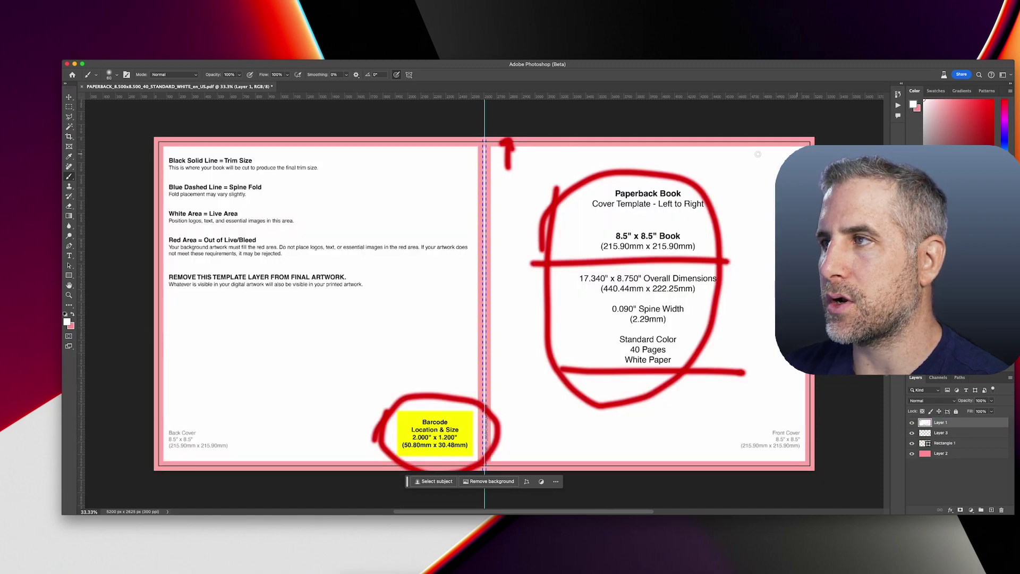
pyautogui.click(912, 423)
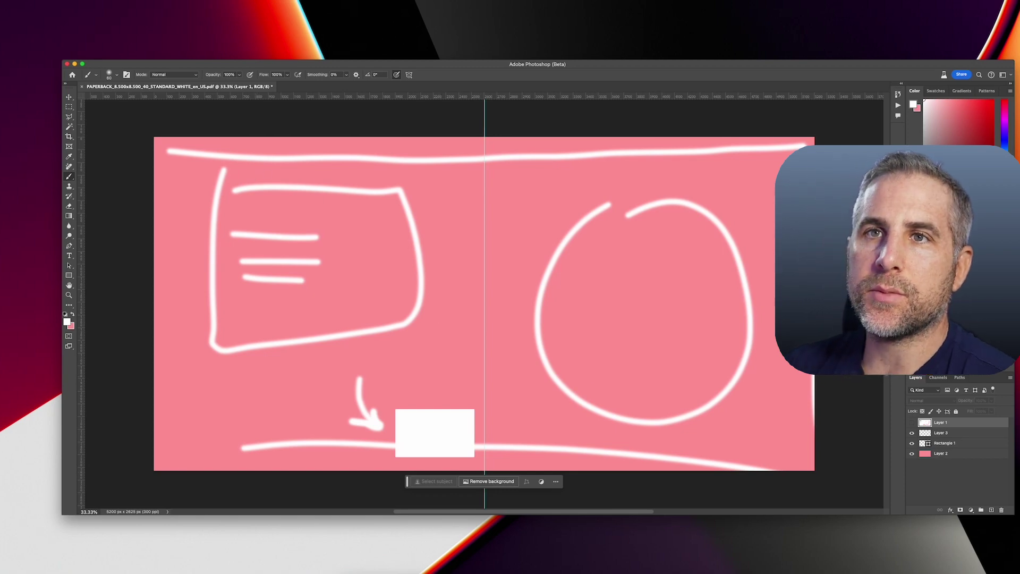
pyautogui.moveTo(2, 112)
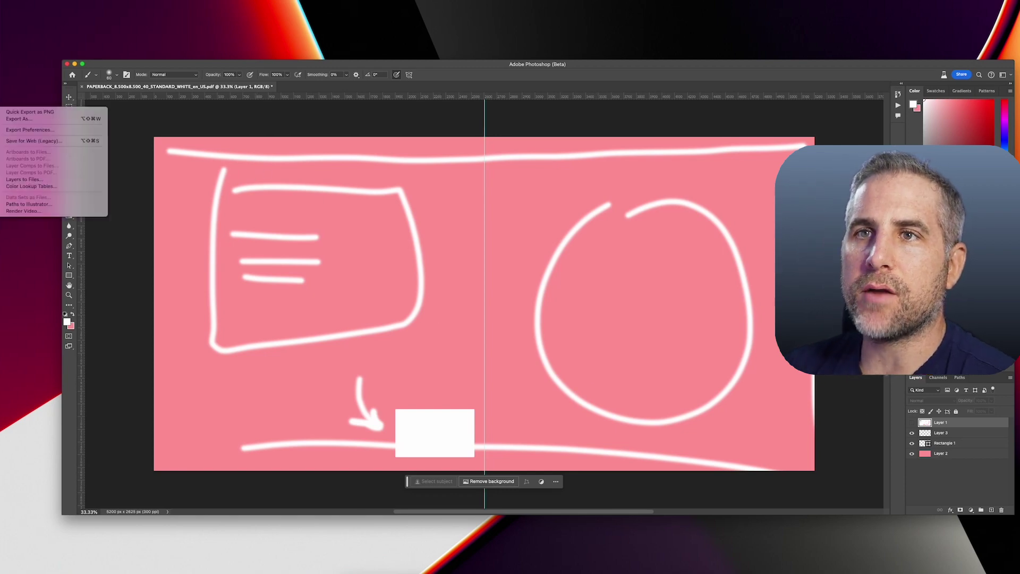
pyautogui.click(32, 122)
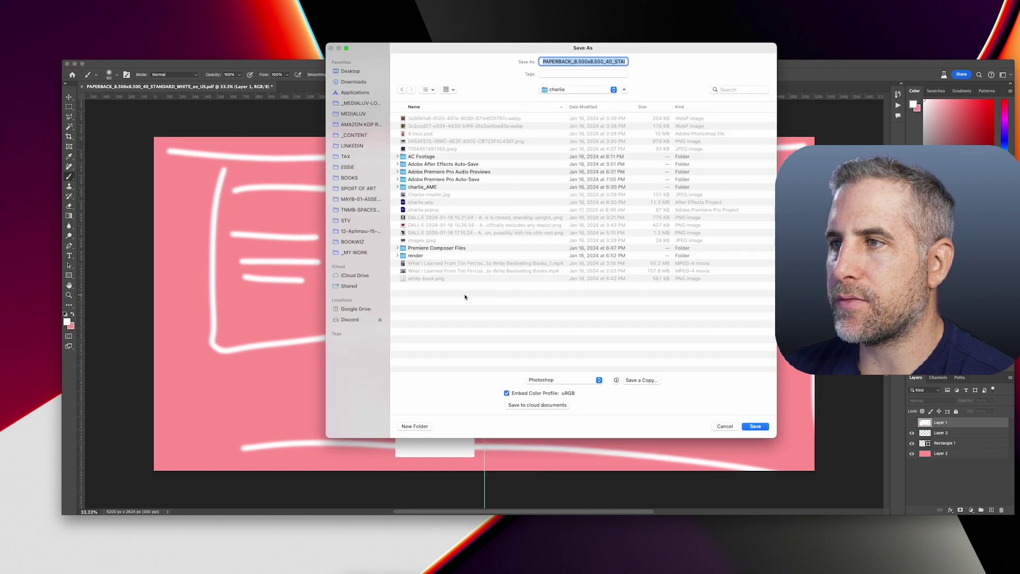
pyautogui.click(598, 381)
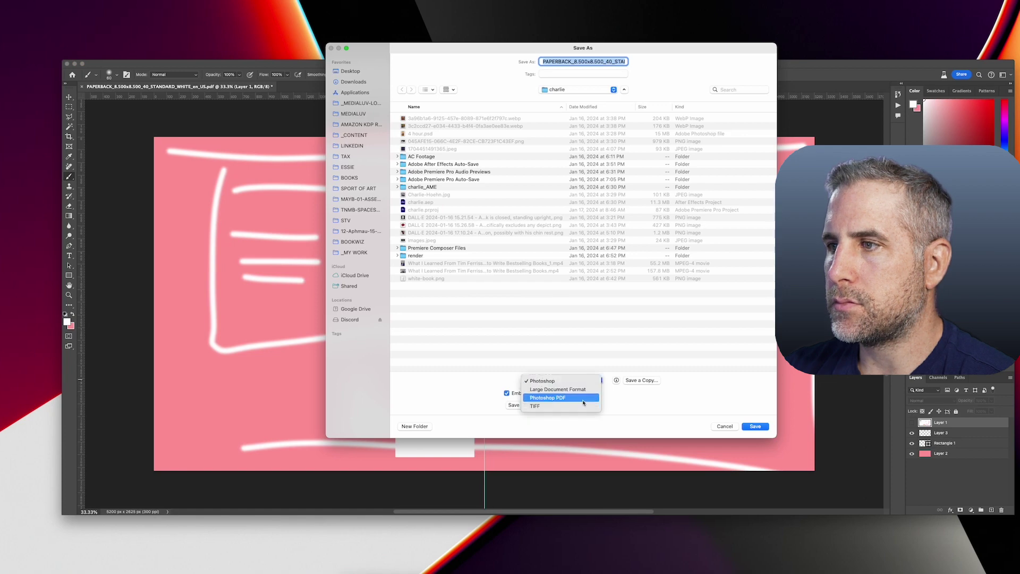
pyautogui.press('Return')
pyautogui.click(754, 426)
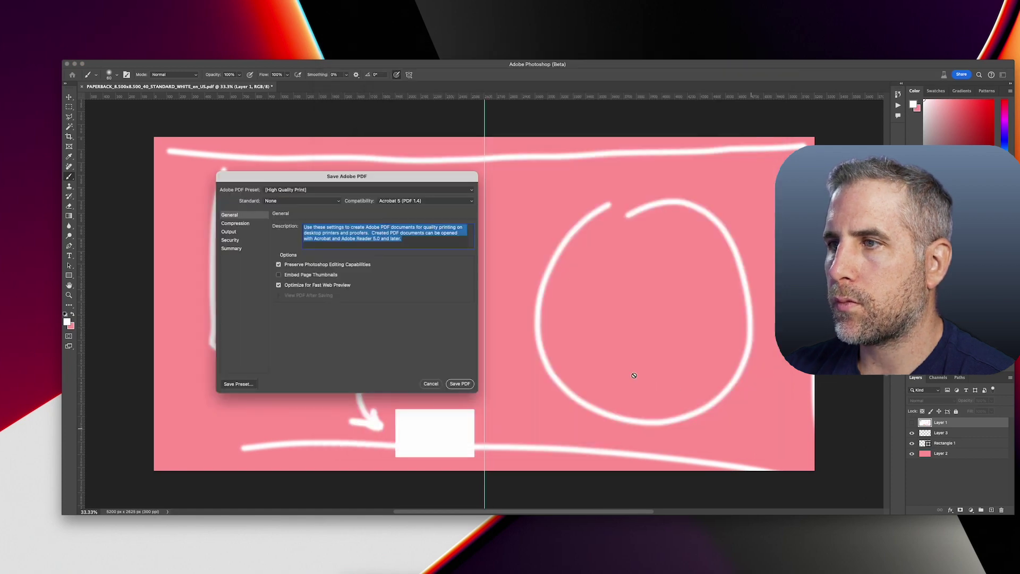
pyautogui.moveTo(324, 177); pyautogui.dragTo(472, 184)
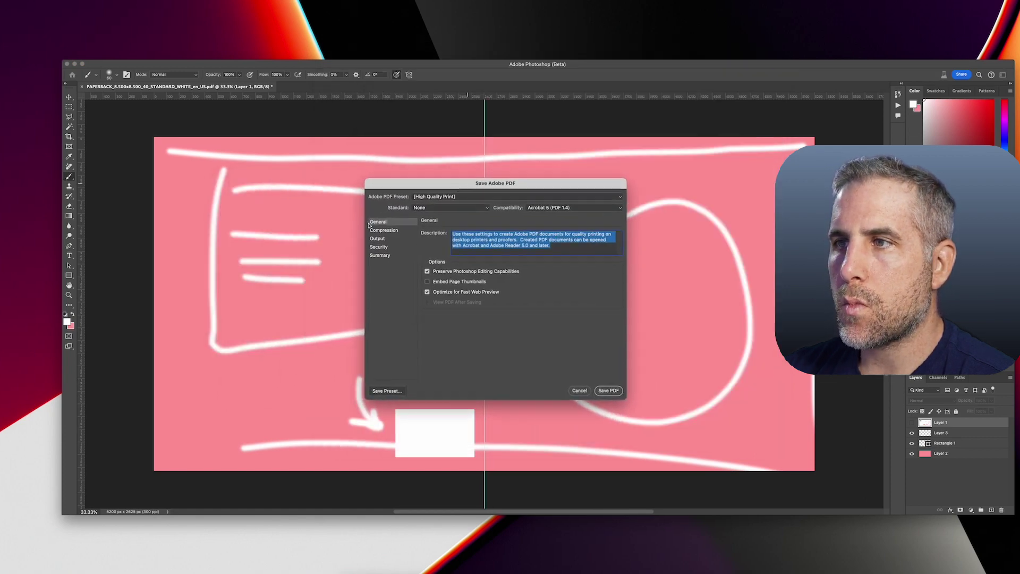
pyautogui.click(426, 272)
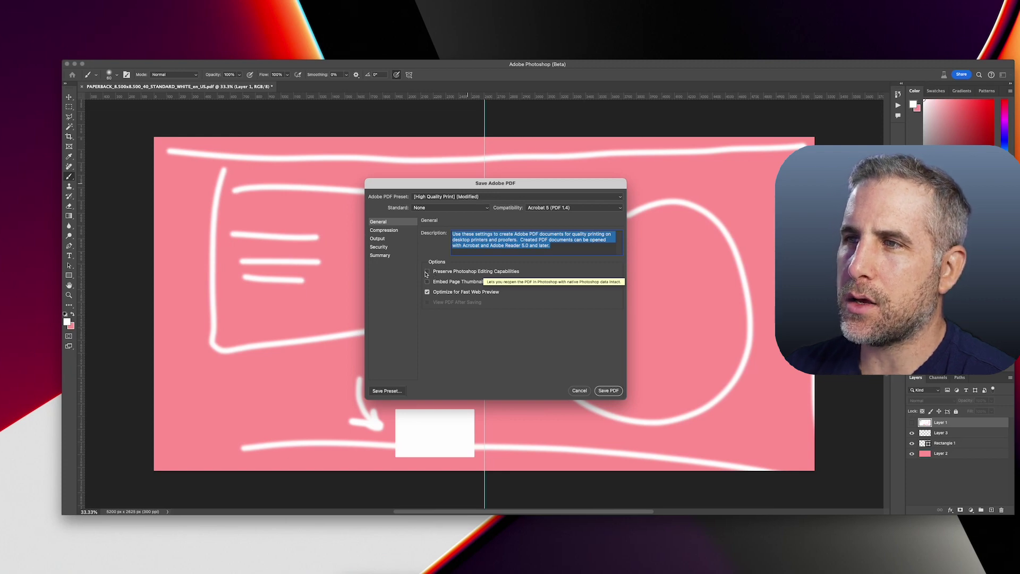
pyautogui.click(579, 390)
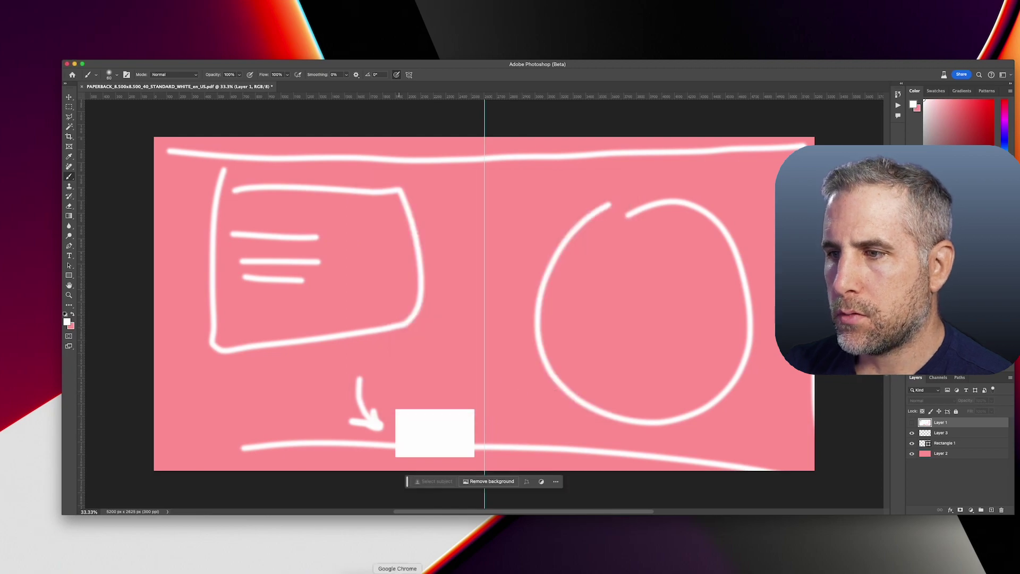
# - Continue the Fish Withoutta Bowl paperback from the bookshelf to its Paperback Content page, past the unsaved-changes warning
pyautogui.click(398, 571)
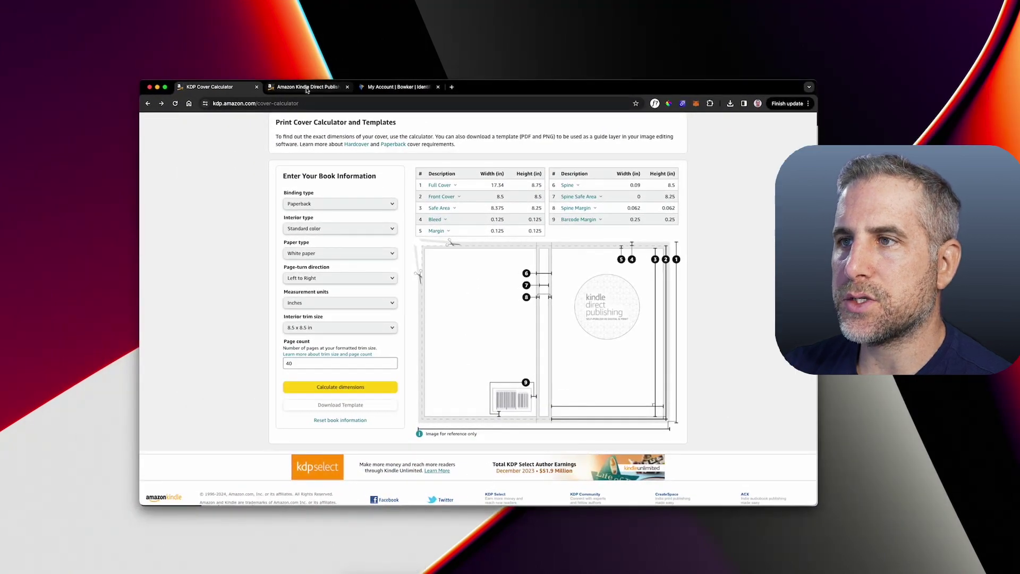
pyautogui.click(305, 97)
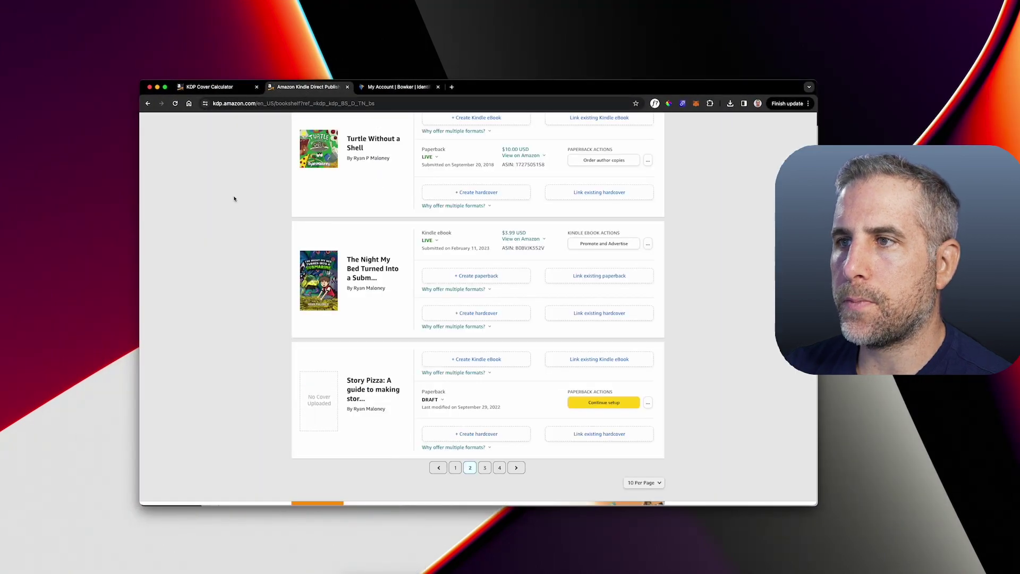
pyautogui.scroll(20, 234, 198)
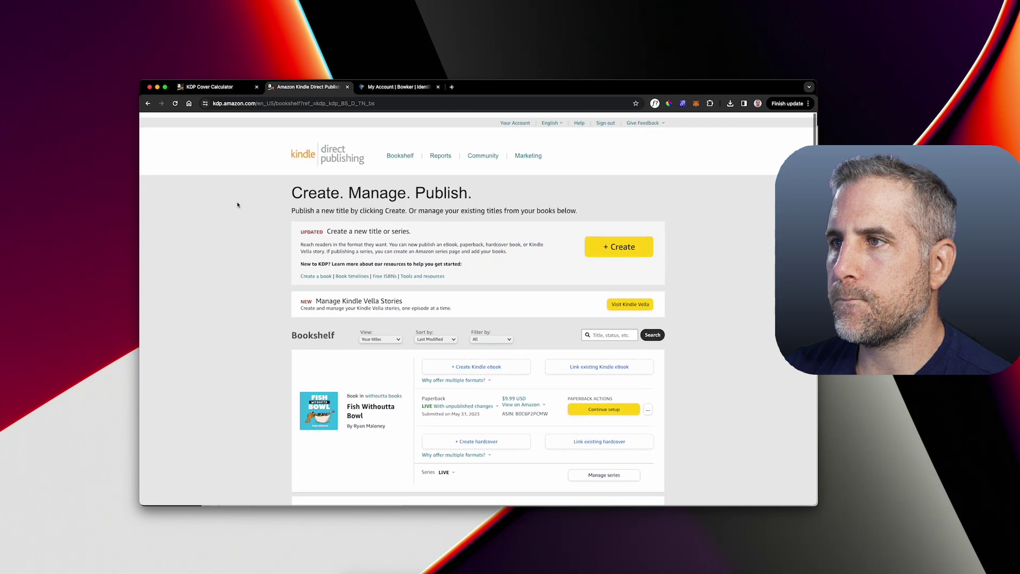
pyautogui.scroll(-1, 273, 282)
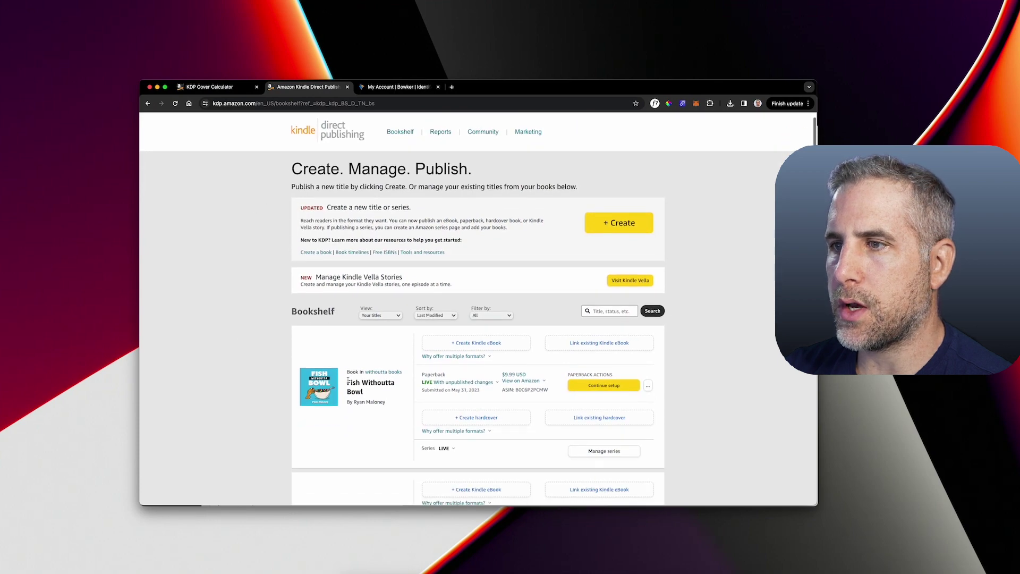
pyautogui.click(604, 385)
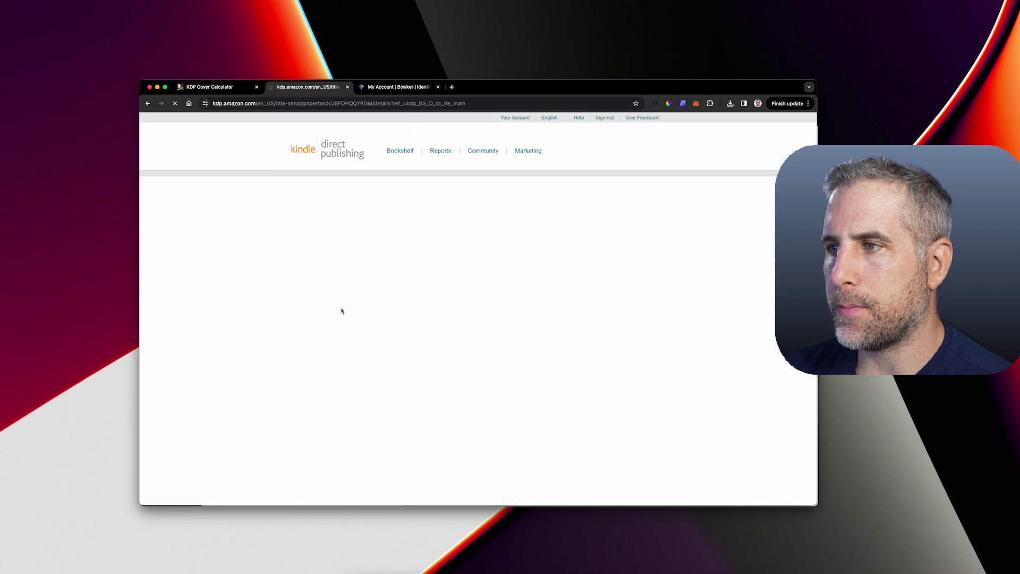
pyautogui.click(431, 203)
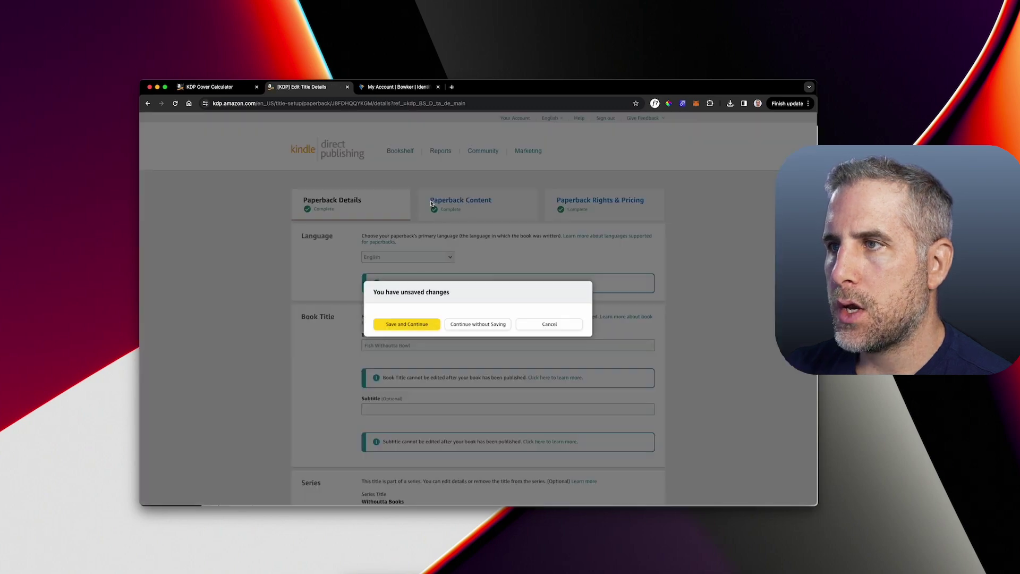
pyautogui.click(467, 324)
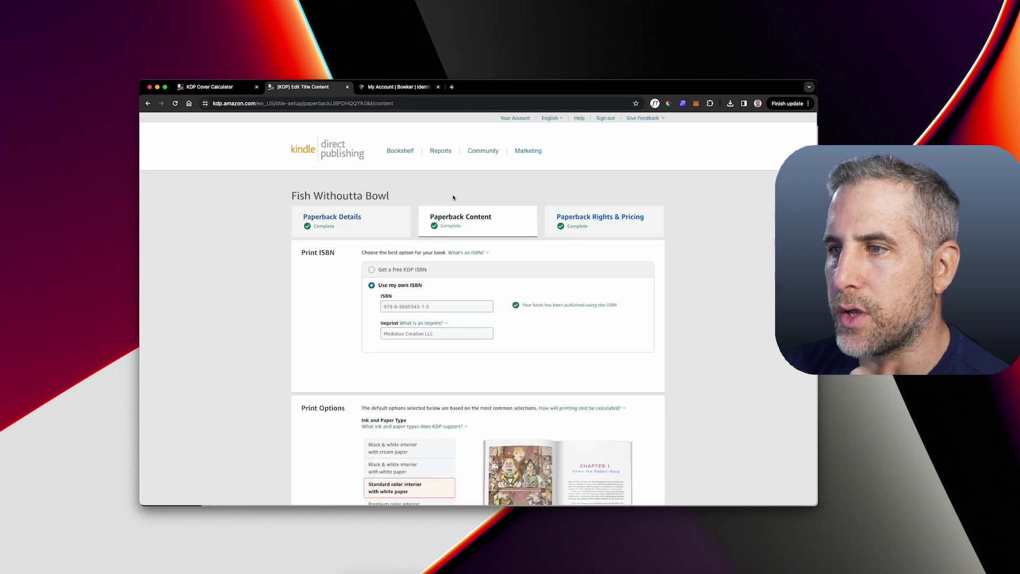
pyautogui.scroll(-5, 286, 359)
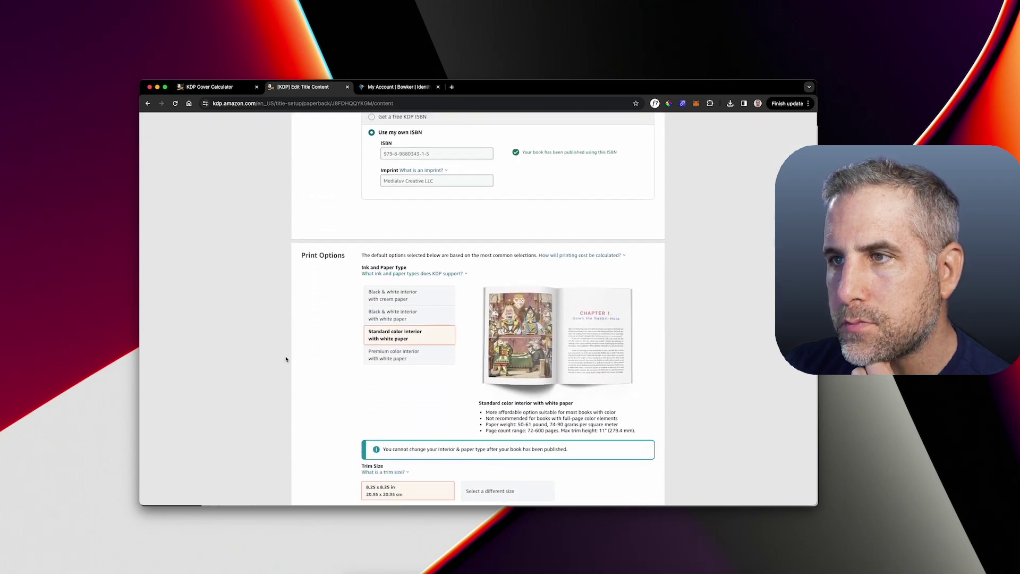
pyautogui.scroll(-2, 319, 338)
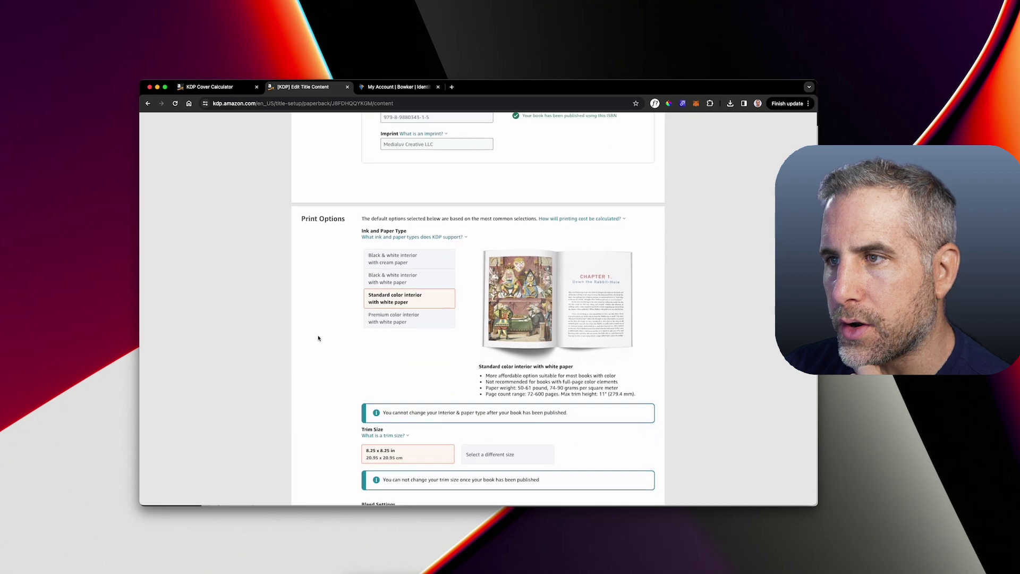
pyautogui.scroll(-2, 319, 338)
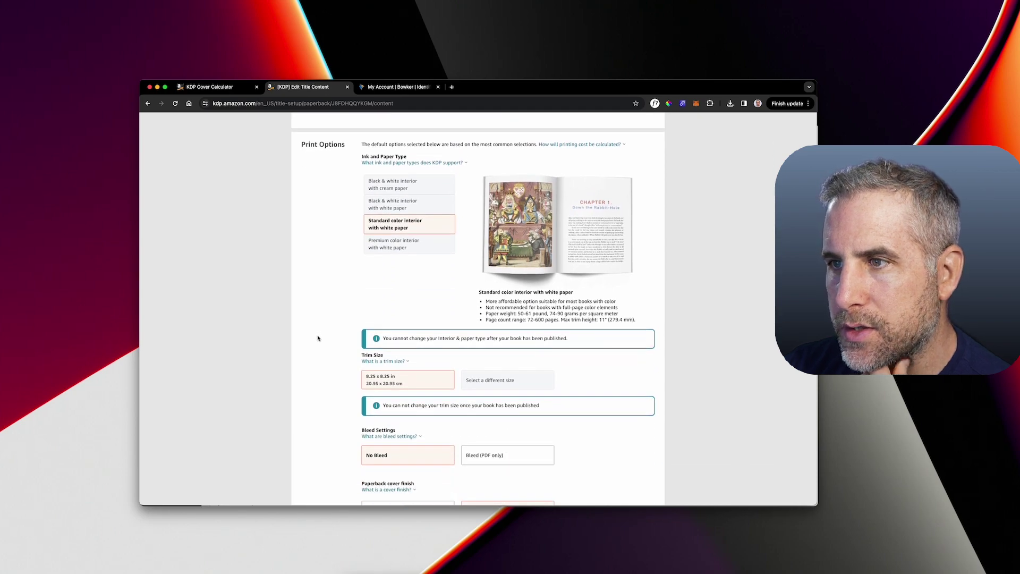
pyautogui.scroll(-2, 318, 337)
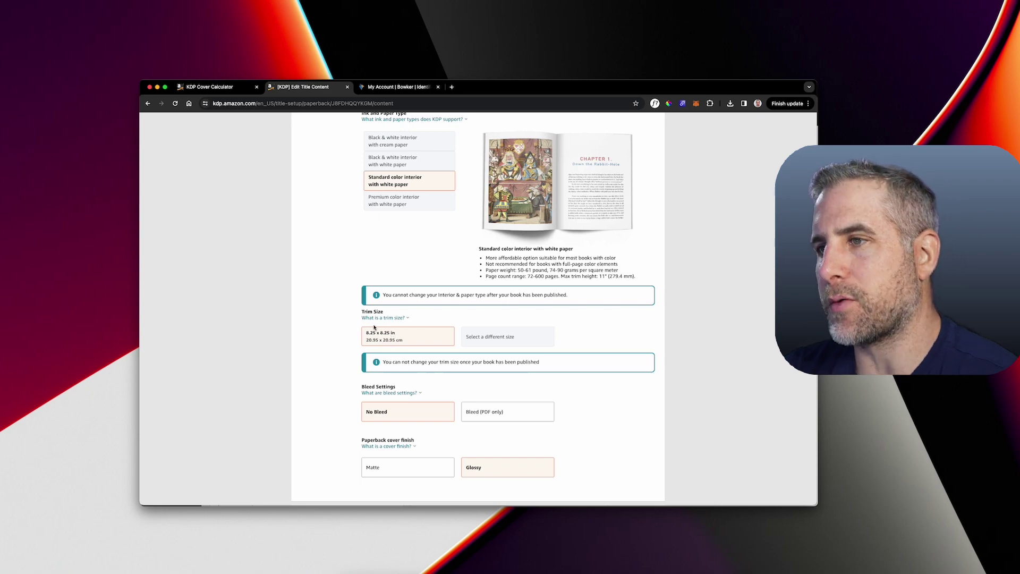
pyautogui.scroll(-2, 343, 360)
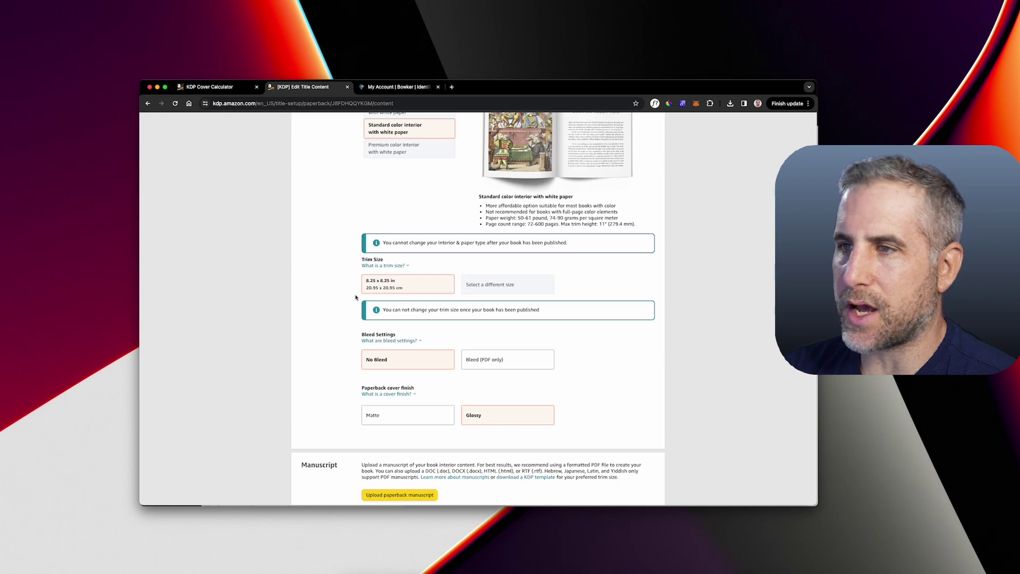
pyautogui.scroll(-1, 334, 348)
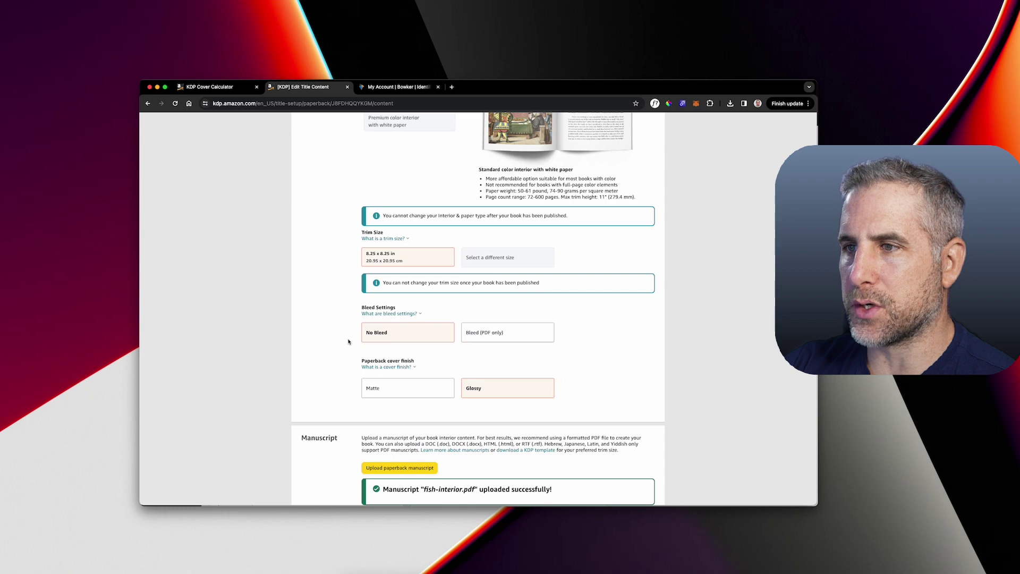
pyautogui.scroll(-2, 434, 358)
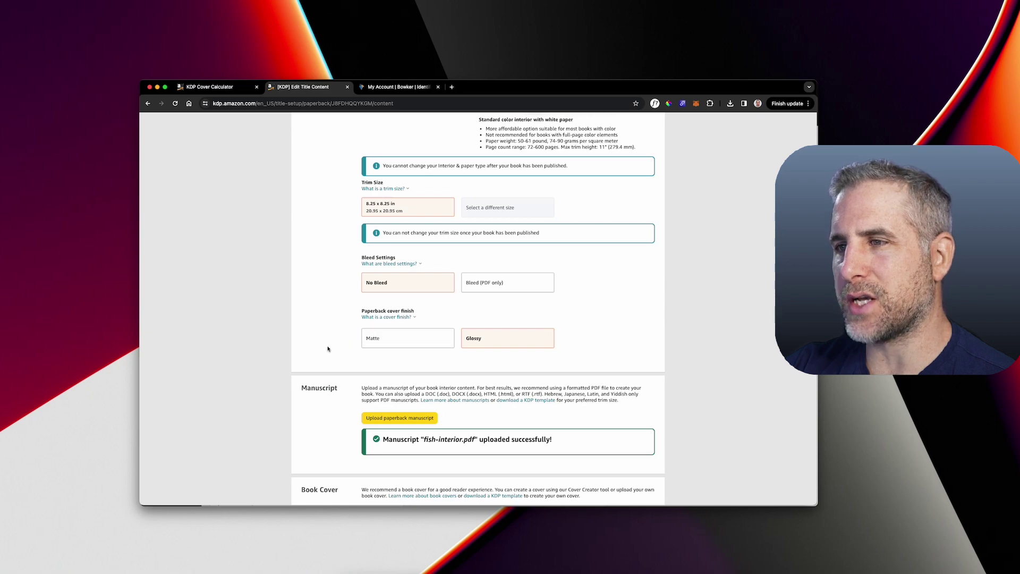
pyautogui.scroll(-3, 321, 343)
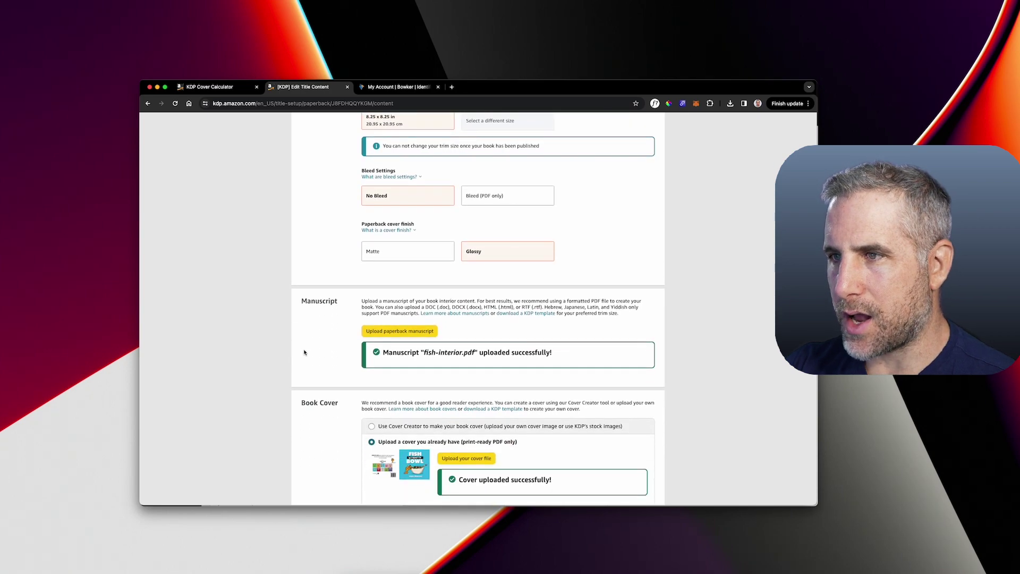
pyautogui.scroll(-1, 314, 363)
pyautogui.scroll(-1, 314, 363)
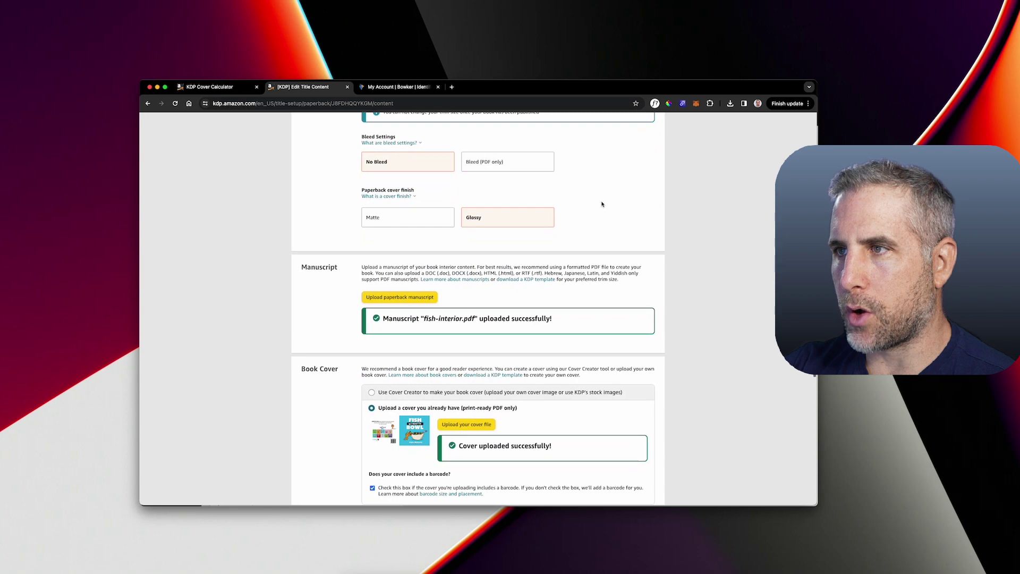
pyautogui.scroll(-1, 419, 243)
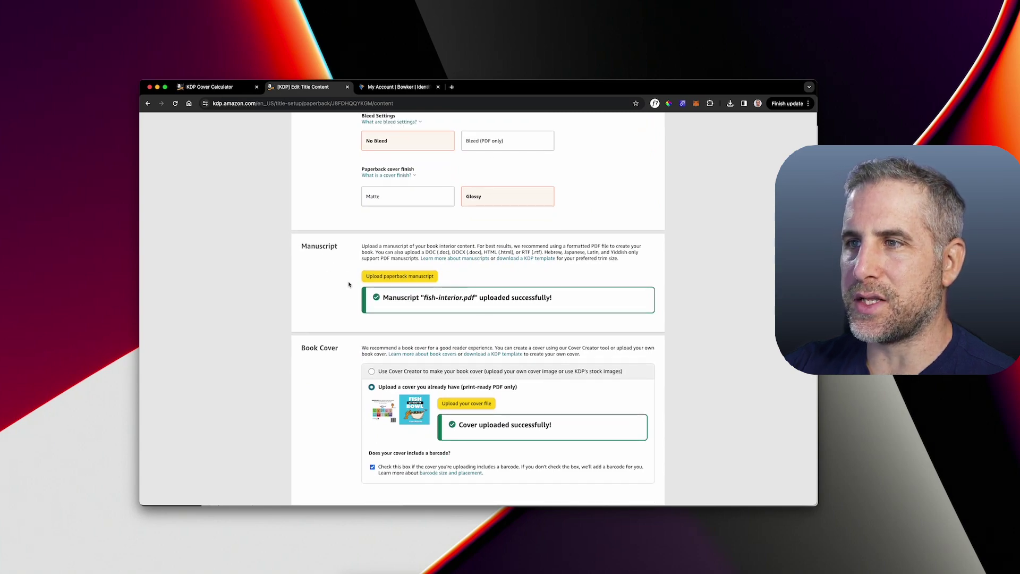
pyautogui.scroll(-1, 319, 287)
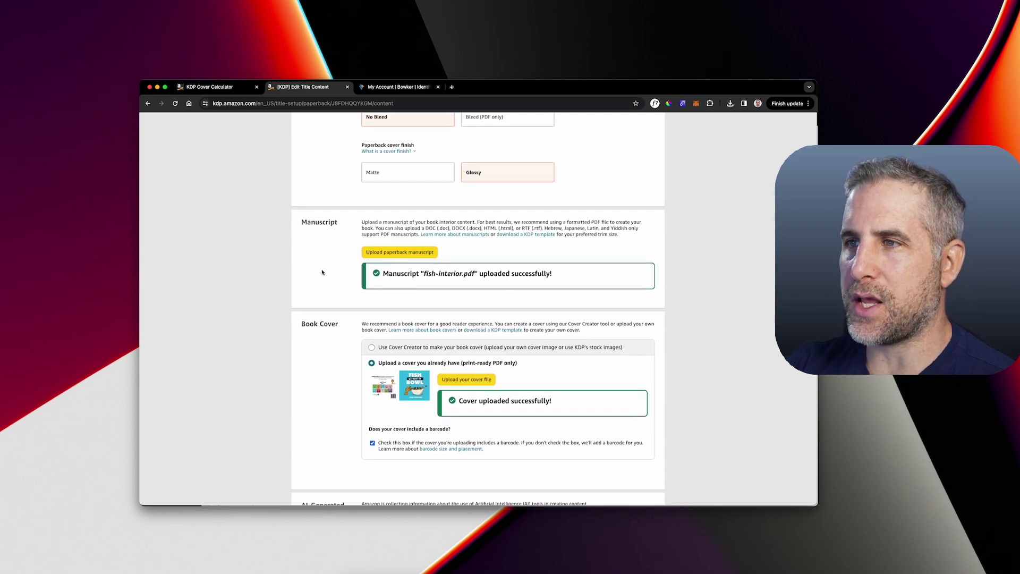
pyautogui.scroll(-1, 329, 286)
pyautogui.scroll(-1, 268, 307)
pyautogui.scroll(-2, 268, 307)
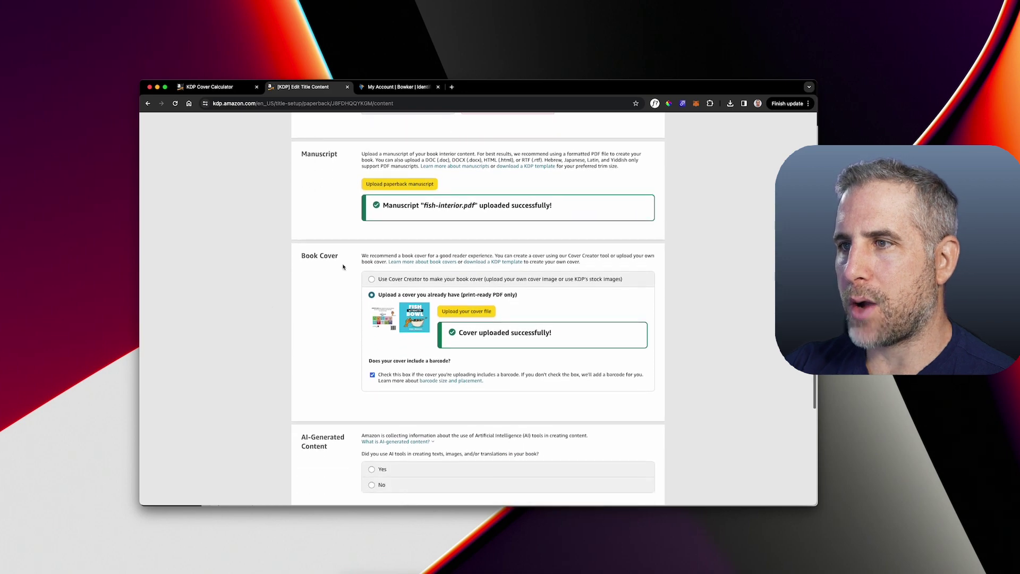
pyautogui.scroll(-1, 326, 349)
pyautogui.scroll(-1, 333, 345)
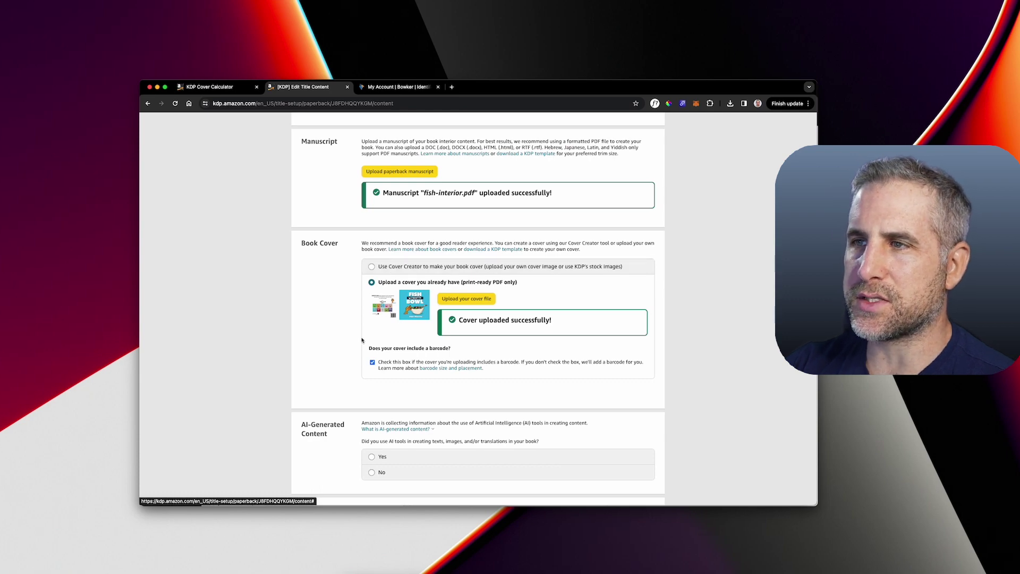
pyautogui.scroll(-1, 322, 327)
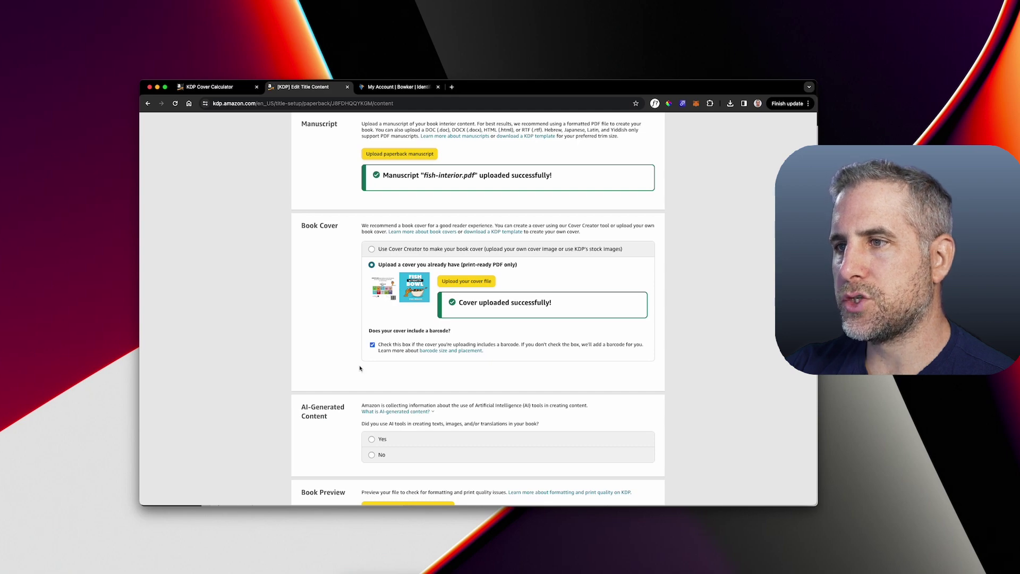
pyautogui.scroll(-1, 365, 362)
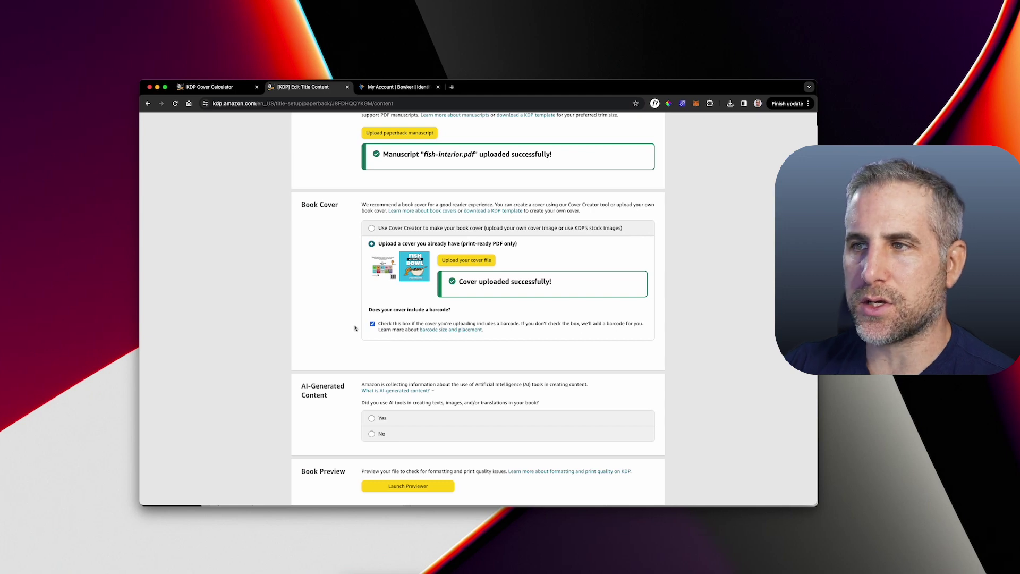
pyautogui.scroll(-2, 355, 327)
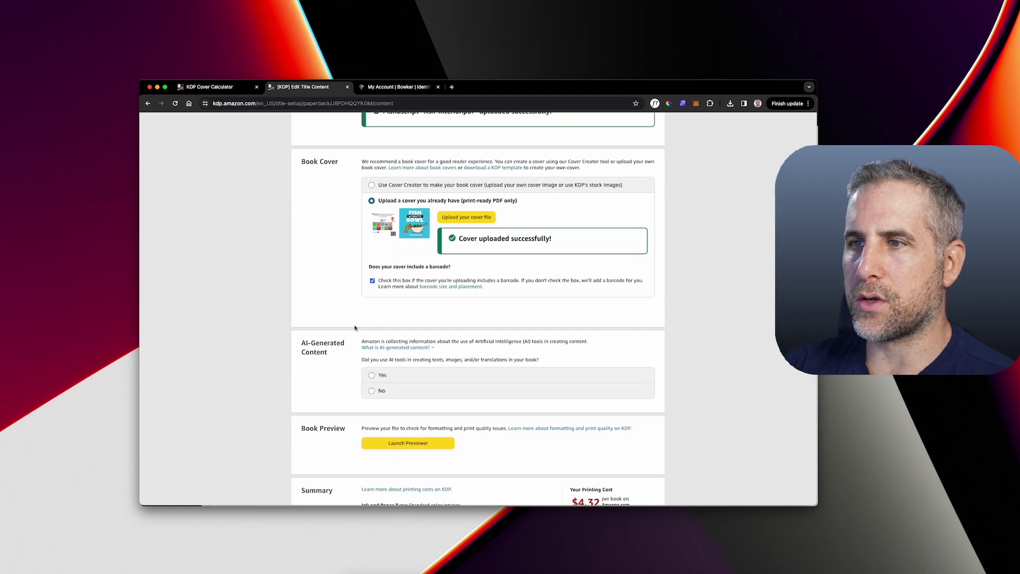
pyautogui.scroll(-1, 355, 328)
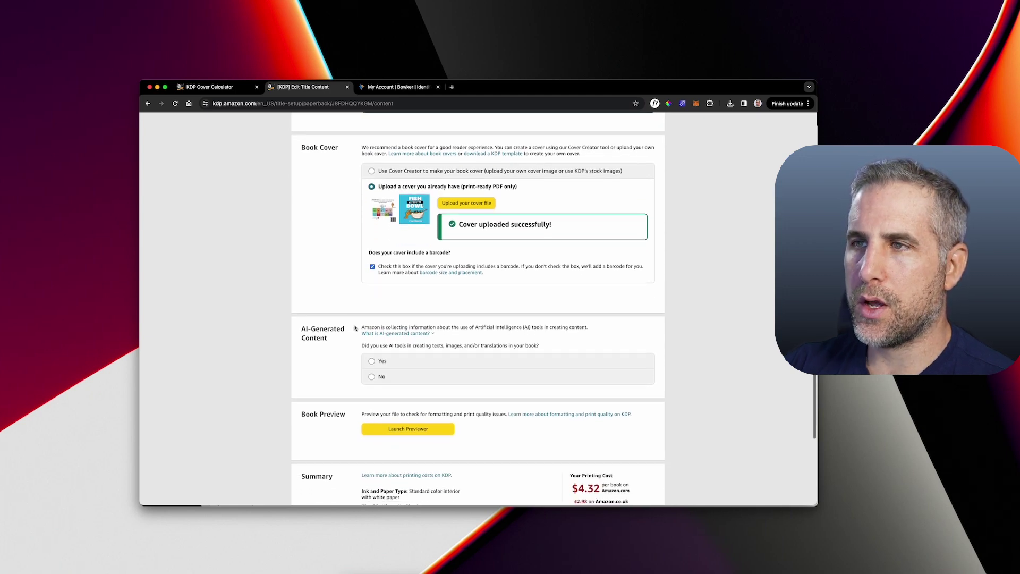
pyautogui.scroll(-1, 355, 328)
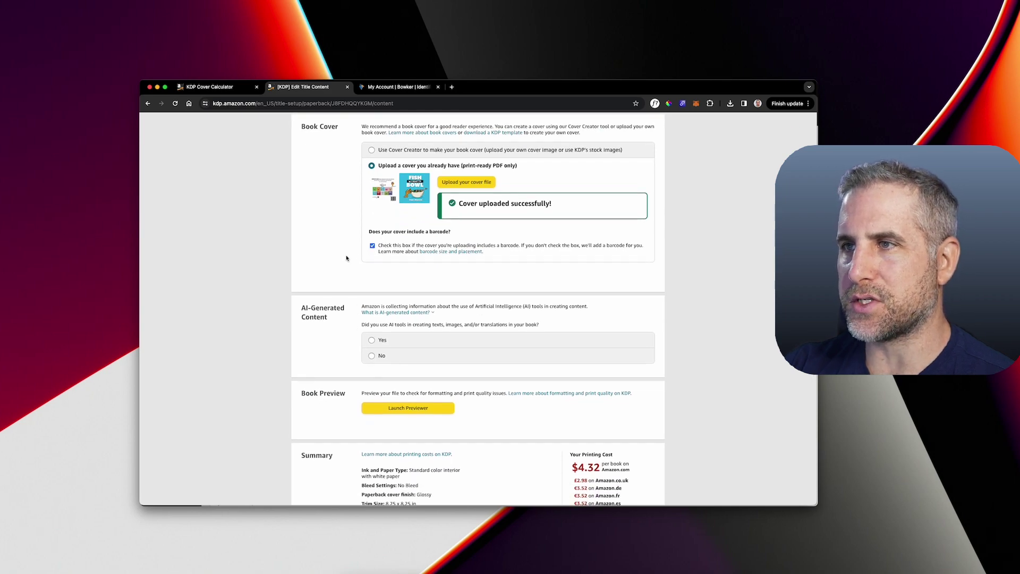
pyautogui.scroll(-1, 327, 334)
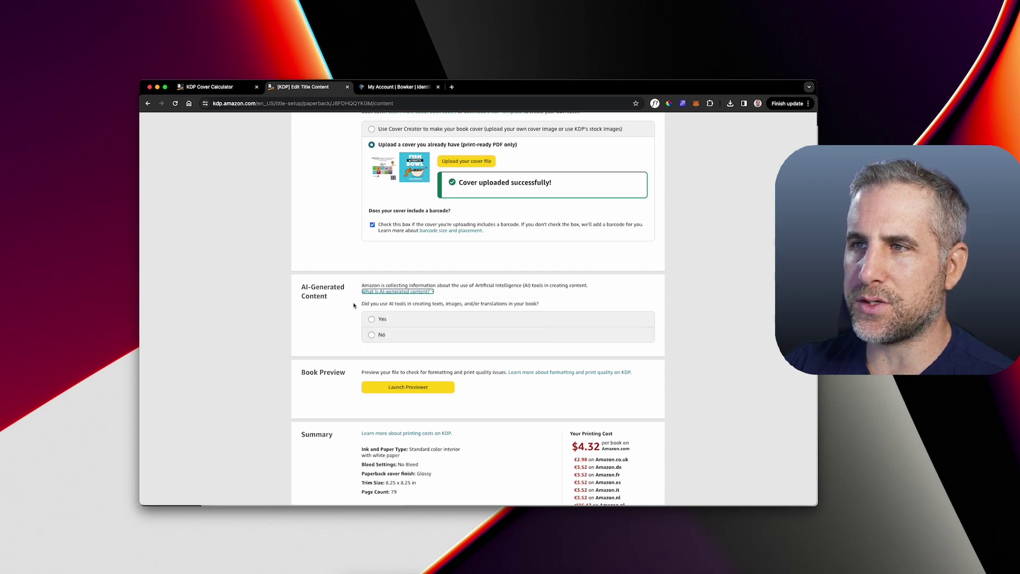
# - Answer No to the AI-Generated Content question
pyautogui.scroll(-3, 354, 305)
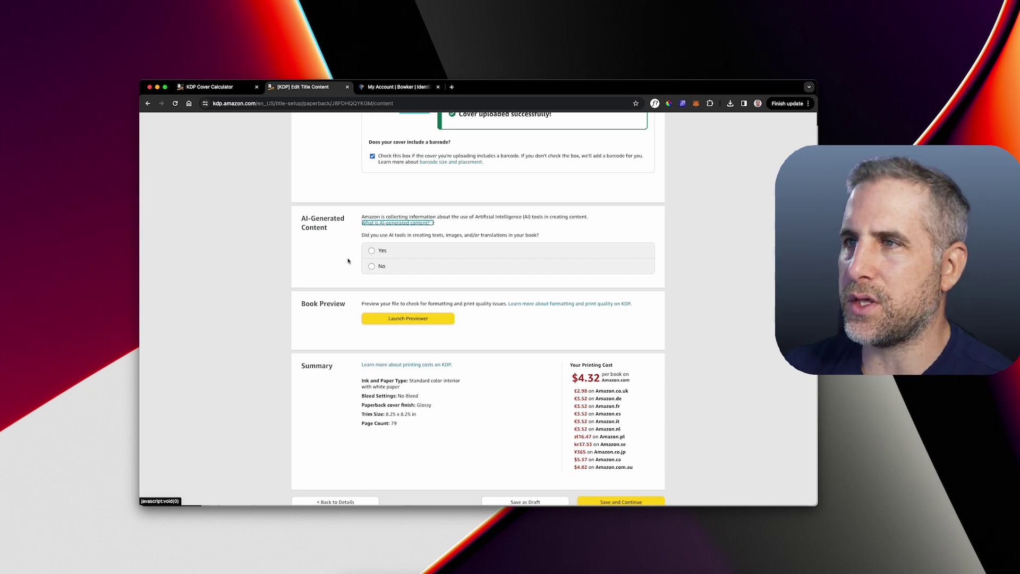
pyautogui.scroll(2, 348, 260)
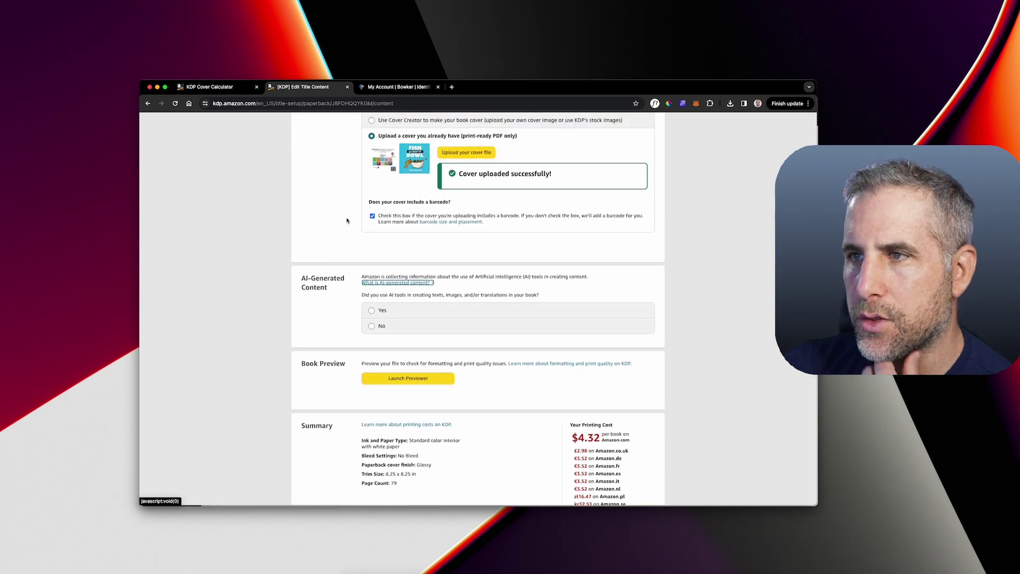
pyautogui.scroll(-2, 346, 220)
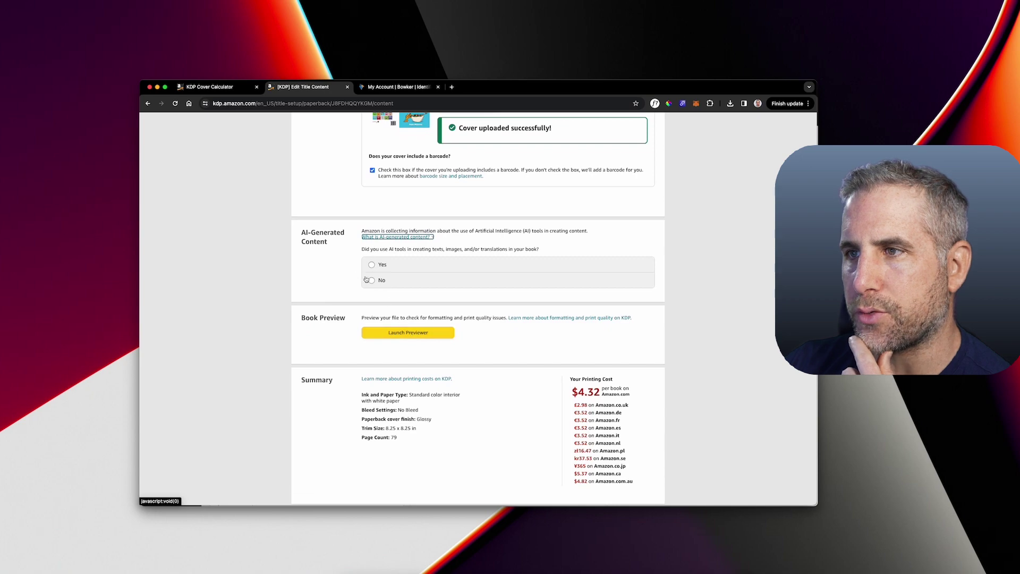
pyautogui.click(370, 280)
pyautogui.click(411, 333)
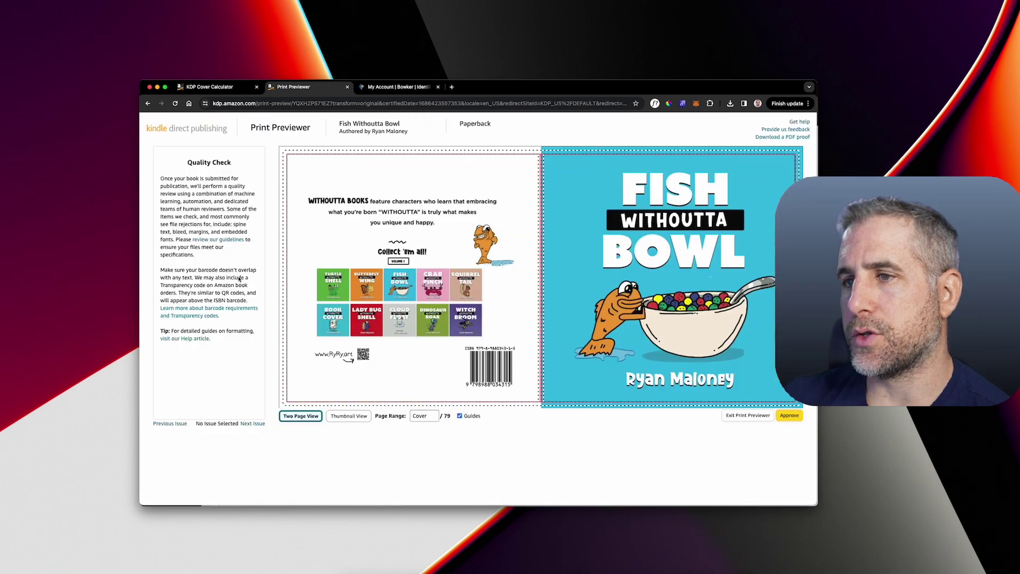